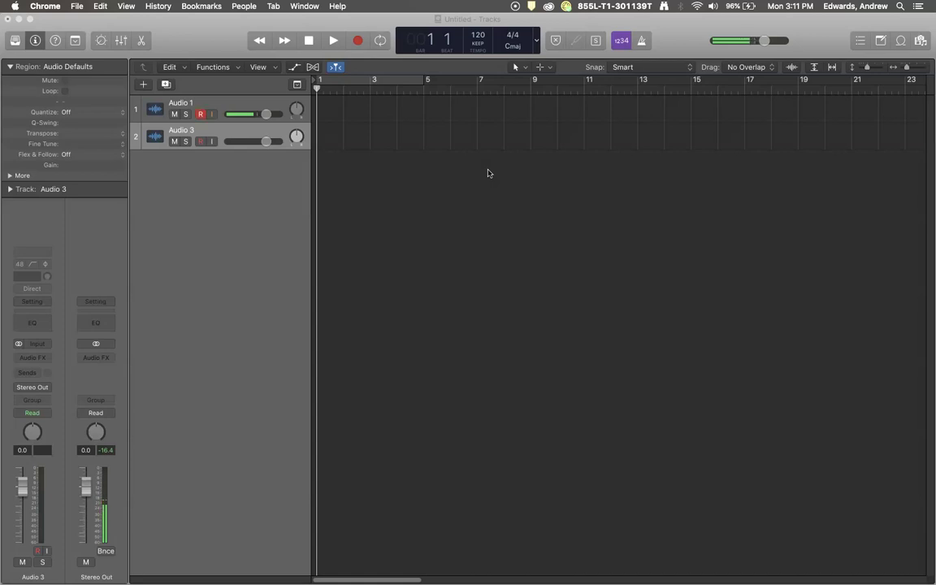
Drag the 'Bruno Mars - Grenade (Vocal Track Only)' mp3 from Downloads onto track 2 at bar 1.
click(469, 179)
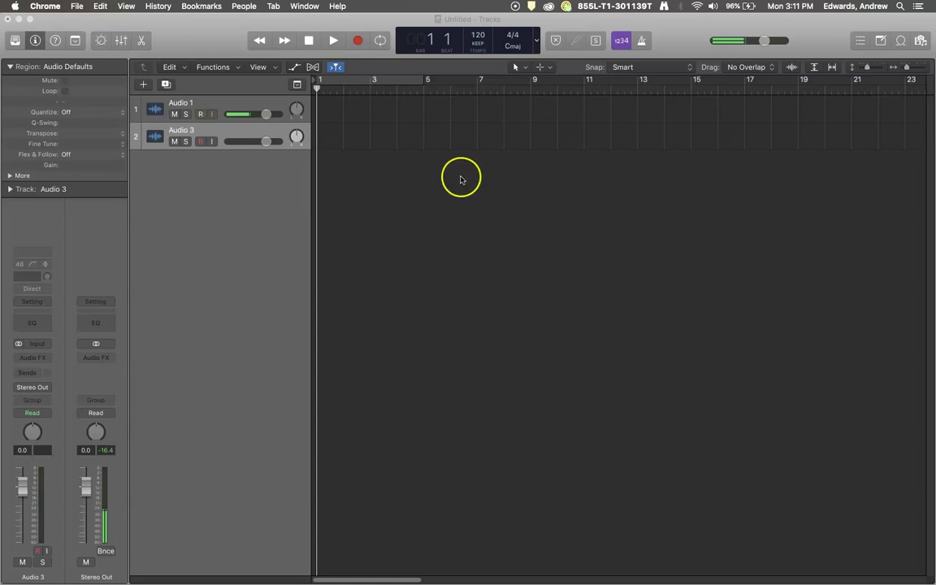
mouse_move(1, 325)
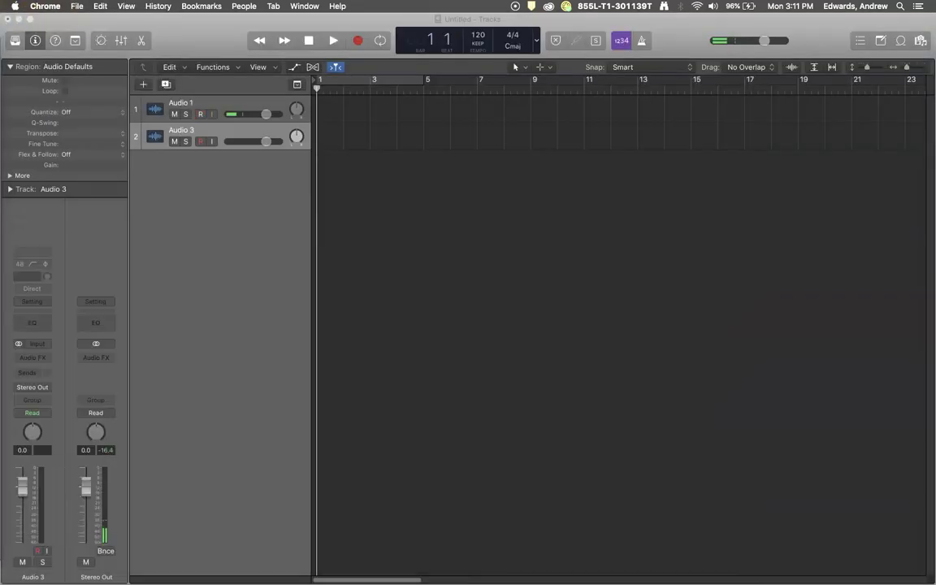
click(25, 460)
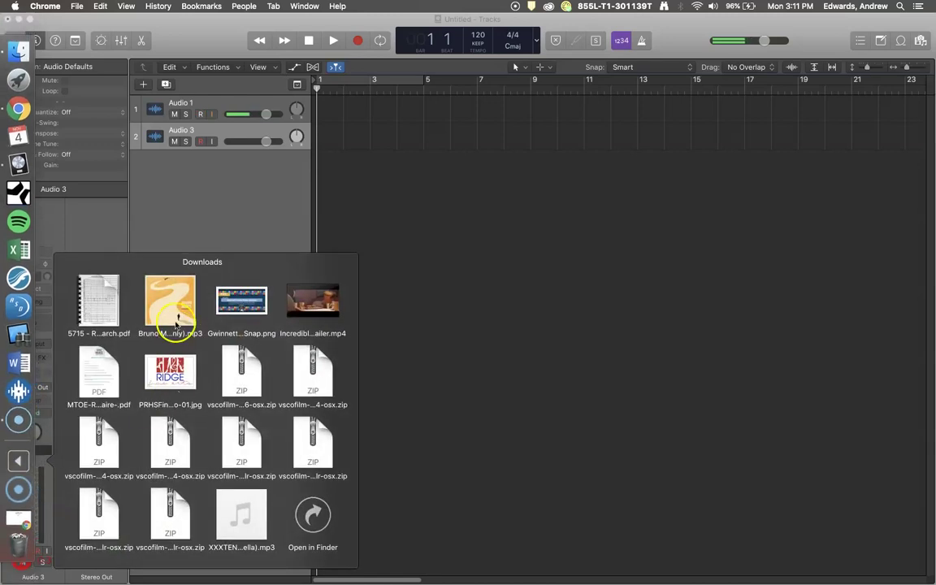
drag(175, 304, 319, 134)
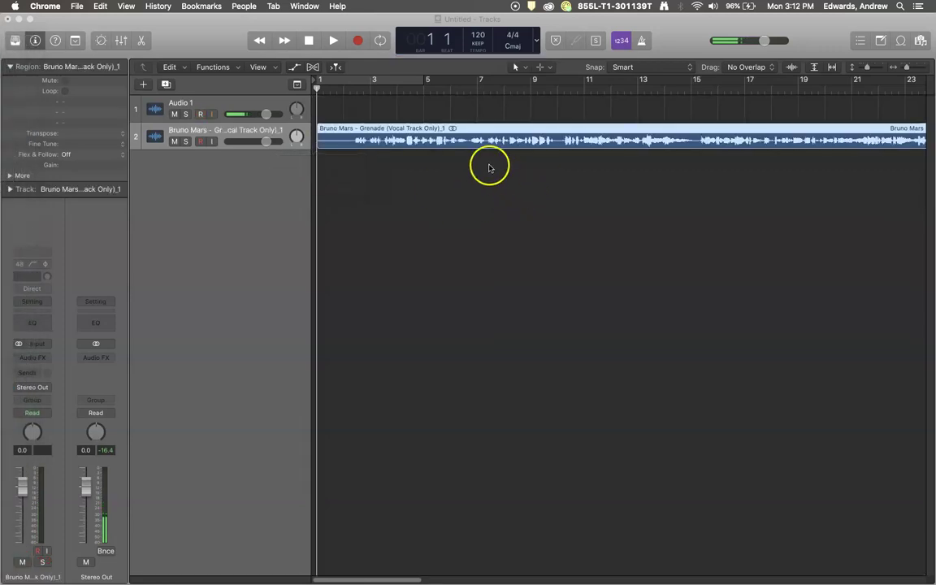
Play the Grenade vocal back briefly, then stop it.
click(334, 40)
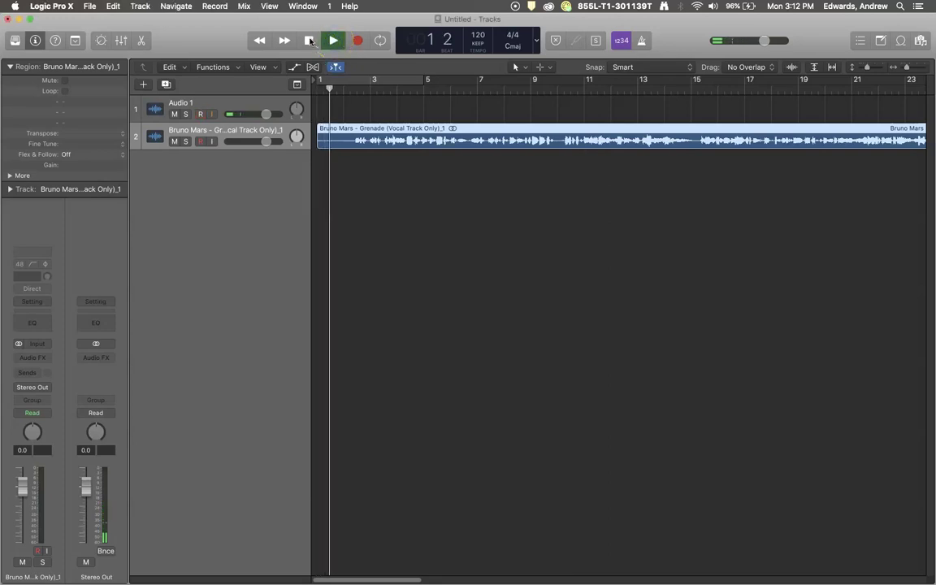
click(335, 67)
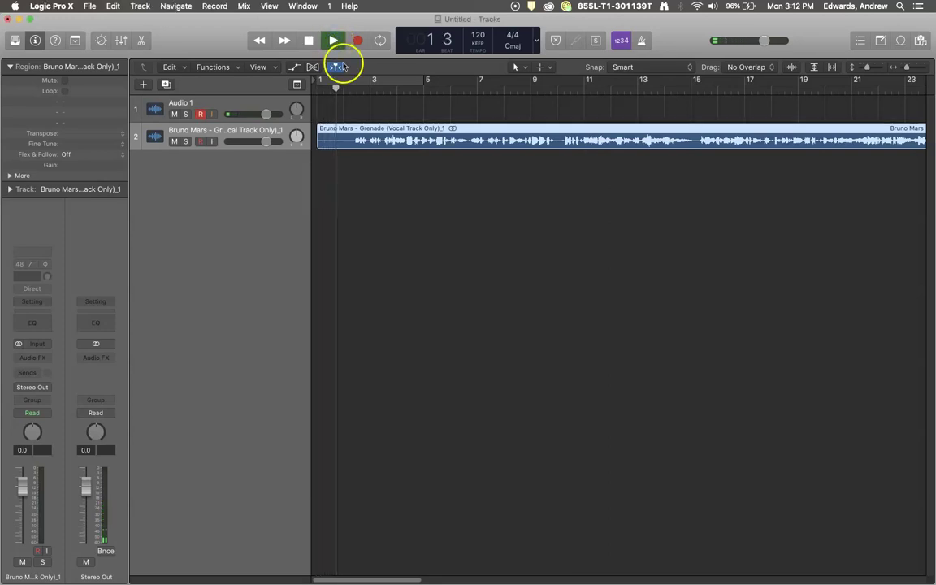
click(308, 41)
Select the empty Audio 1 track, set the playhead to bar 2, and start recording.
click(392, 111)
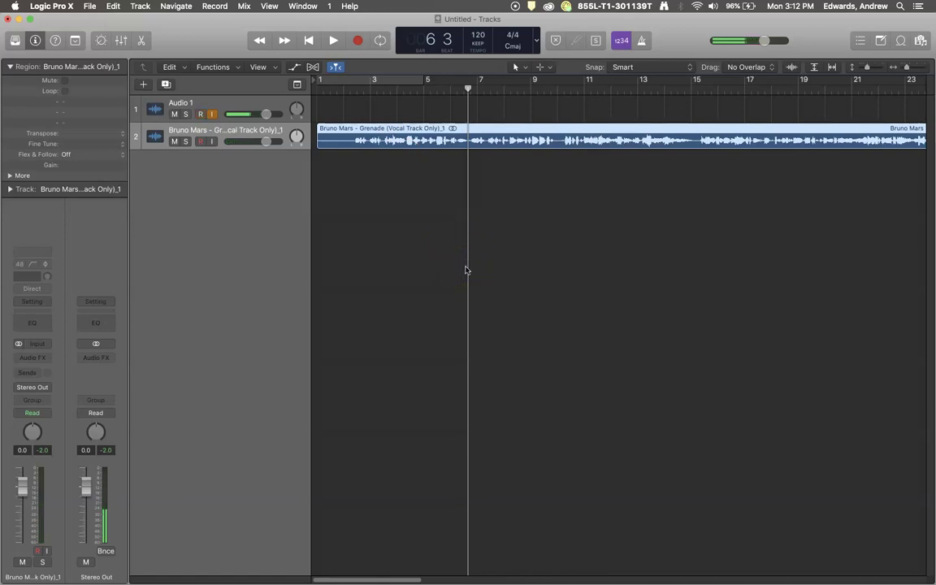
click(468, 176)
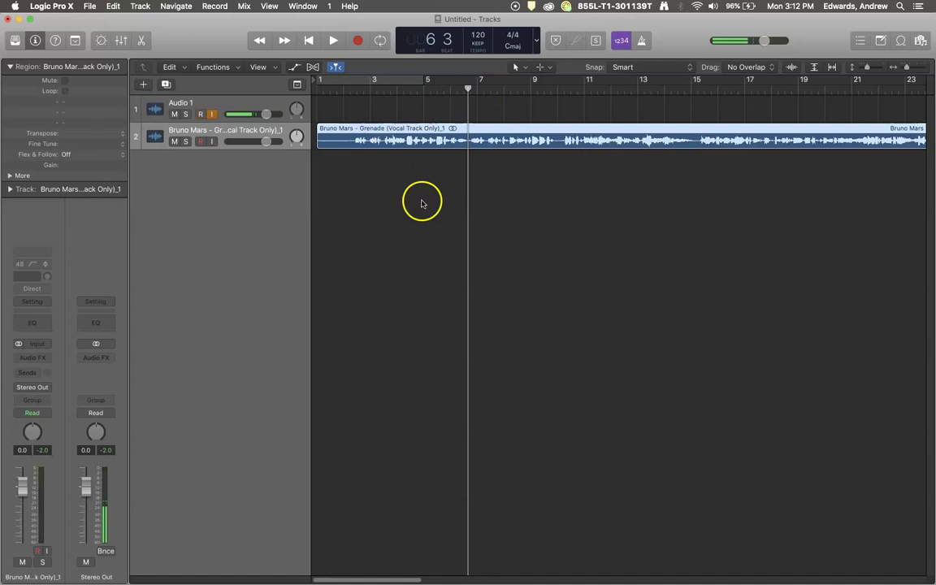
click(404, 243)
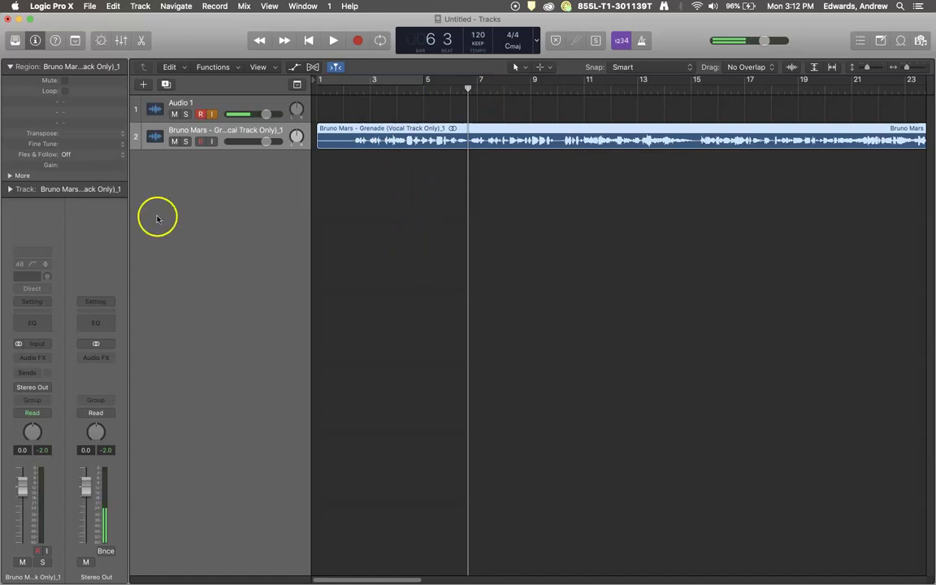
mouse_move(4, 236)
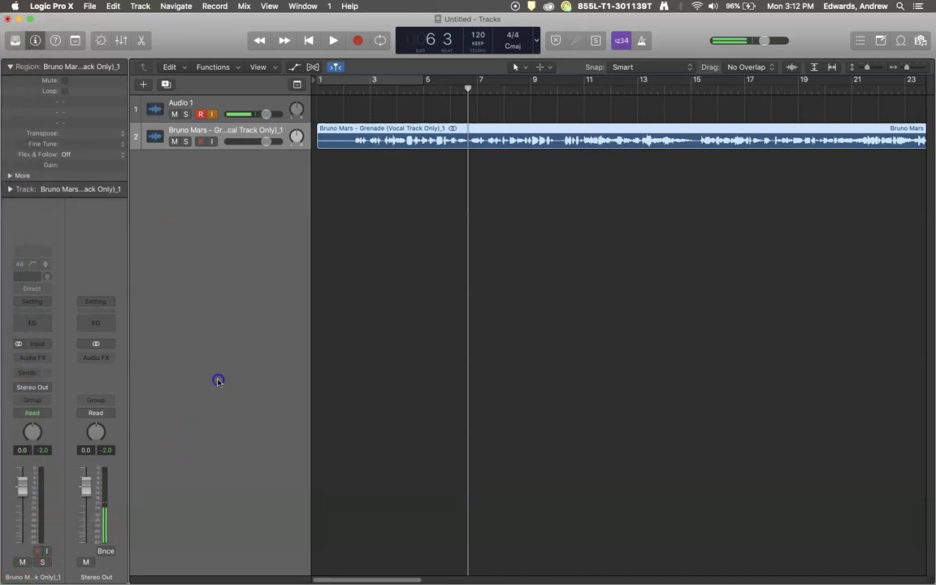
click(346, 85)
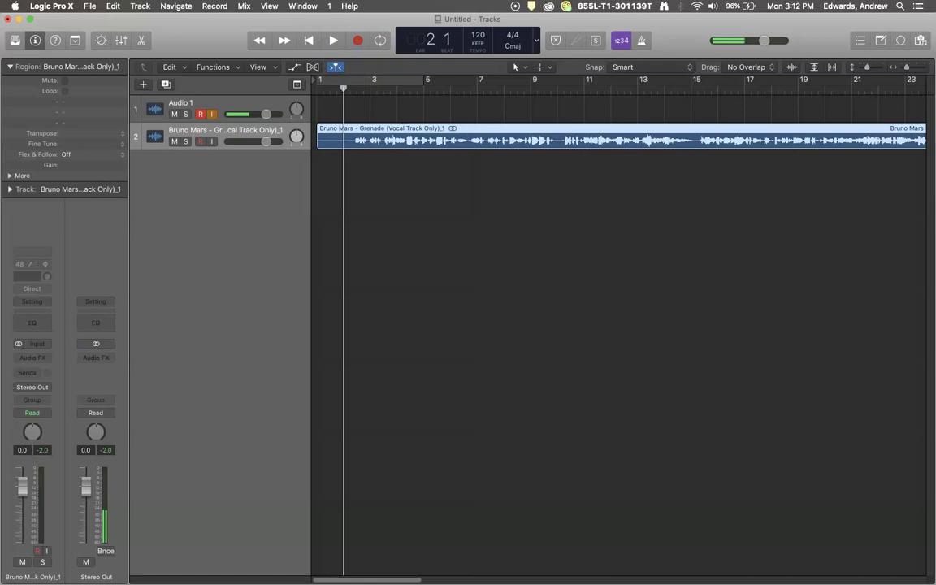
mouse_move(25, 302)
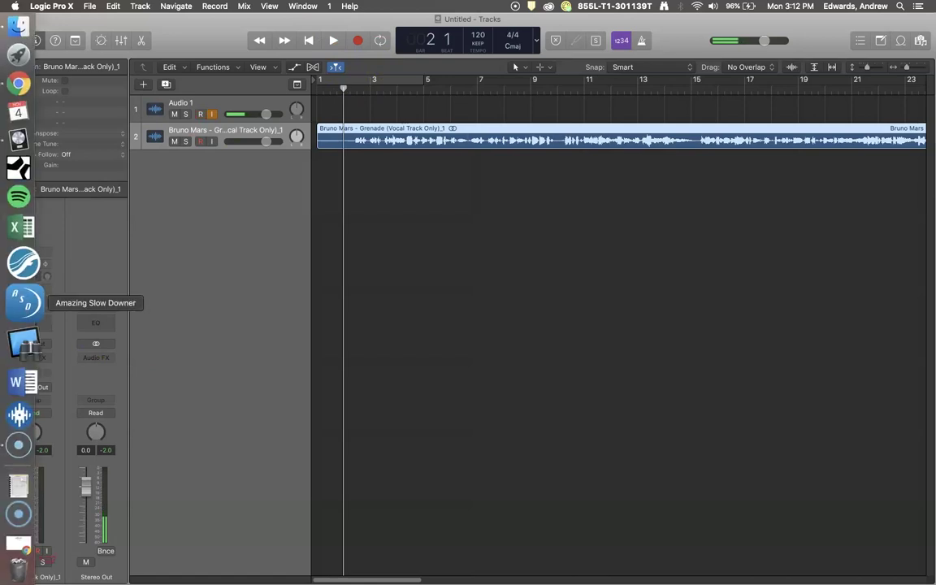
click(358, 41)
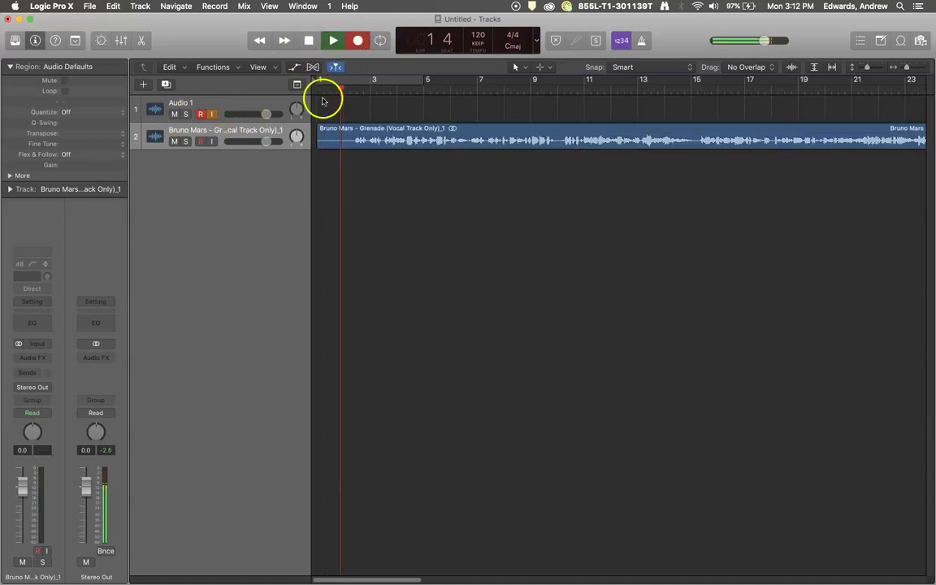
Tap the vocal's tempo on all8.com's Tap for BPM Tool (about 110 BPM), then minimise Chrome.
mouse_move(3, 459)
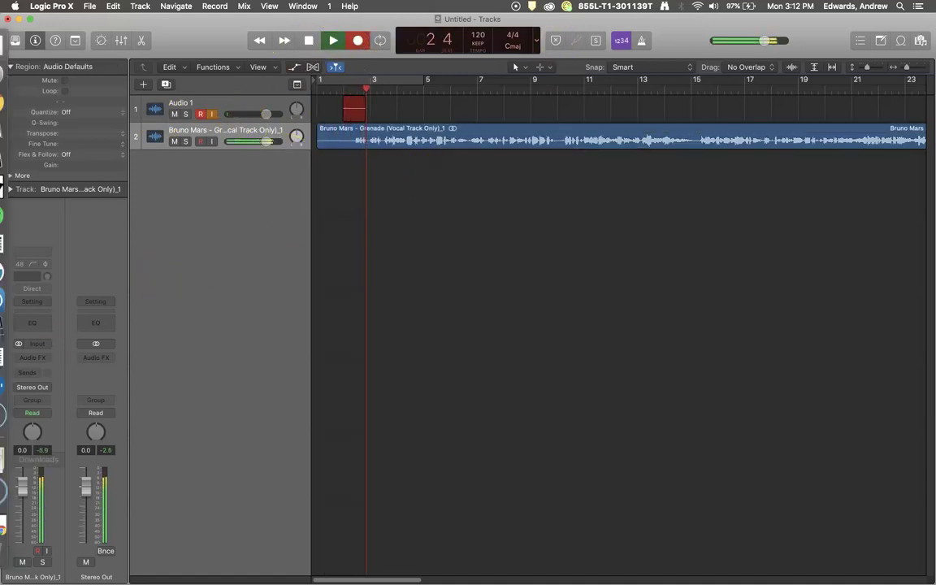
click(18, 520)
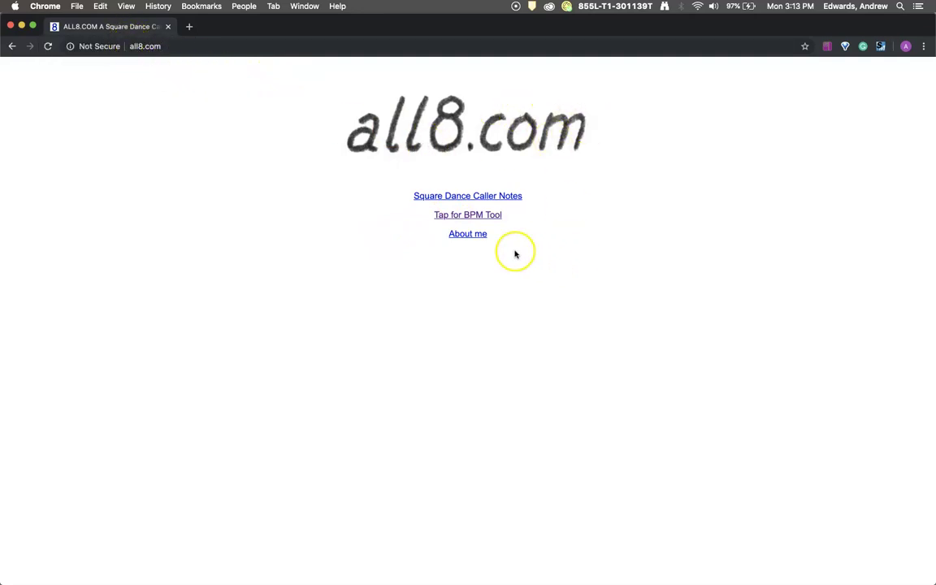
click(459, 215)
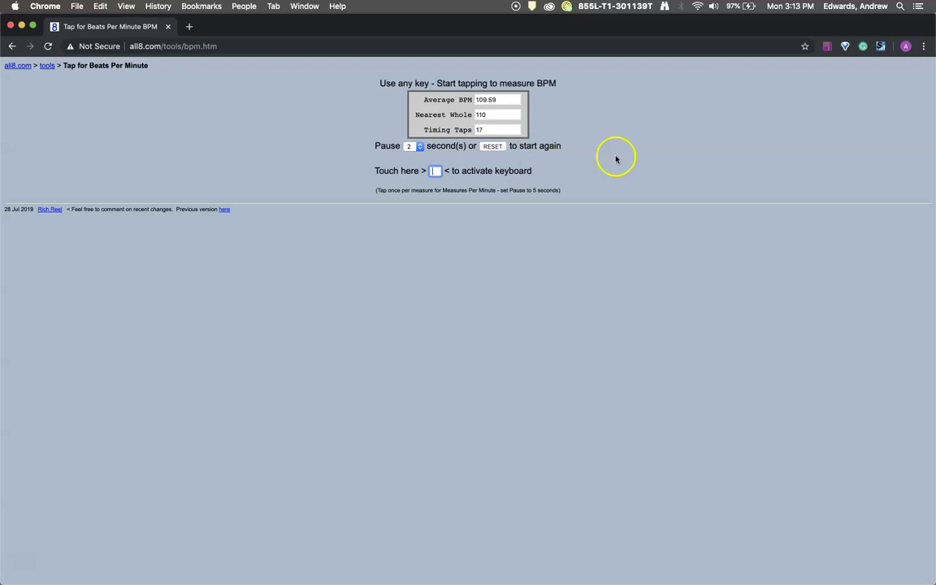
click(21, 27)
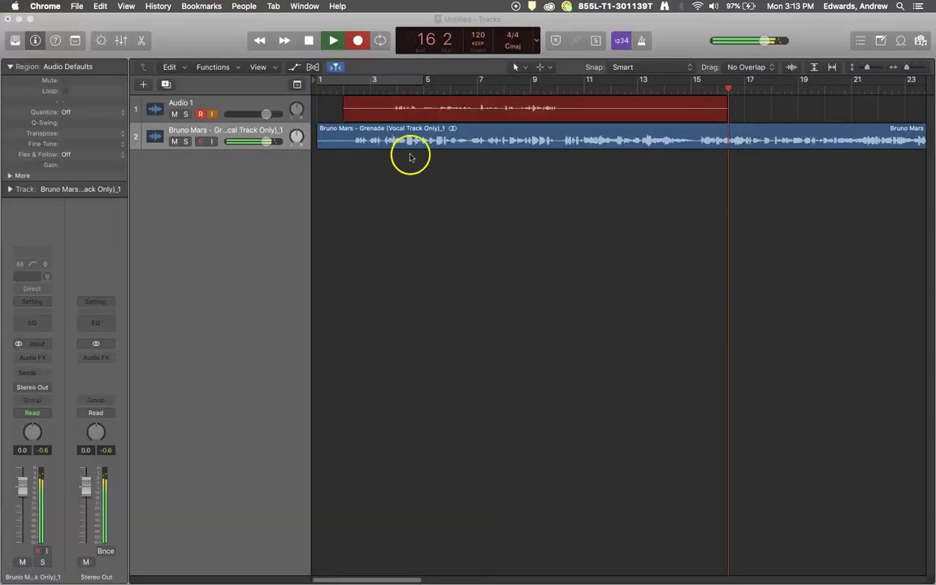
Stop recording, delete the Untitled 1#01 recording from disk, and set the tempo to 110 BPM.
click(309, 40)
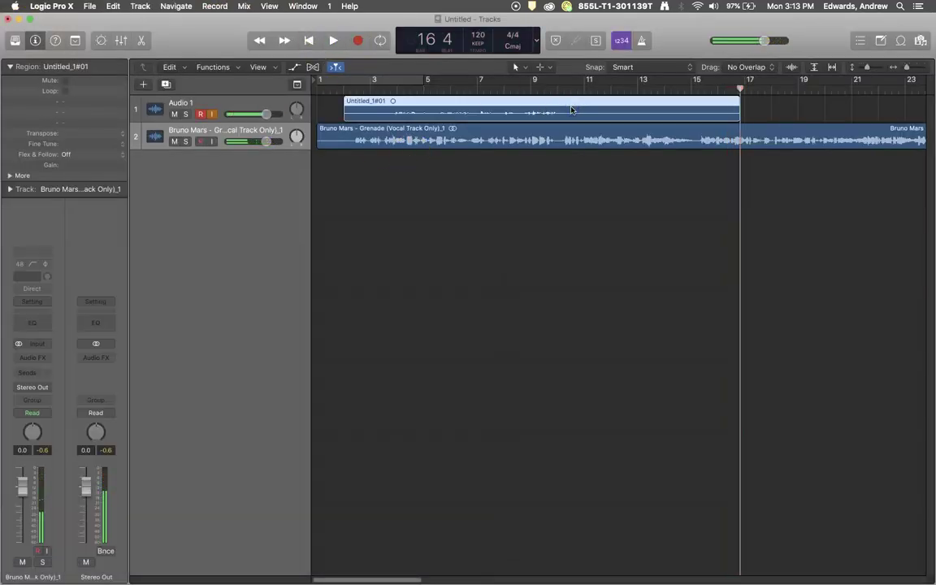
key(Delete)
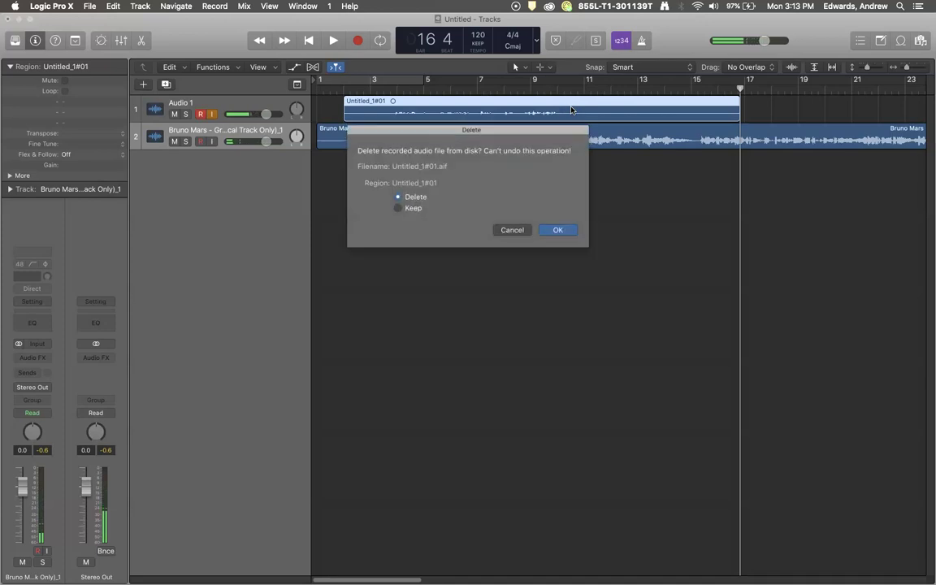
click(559, 230)
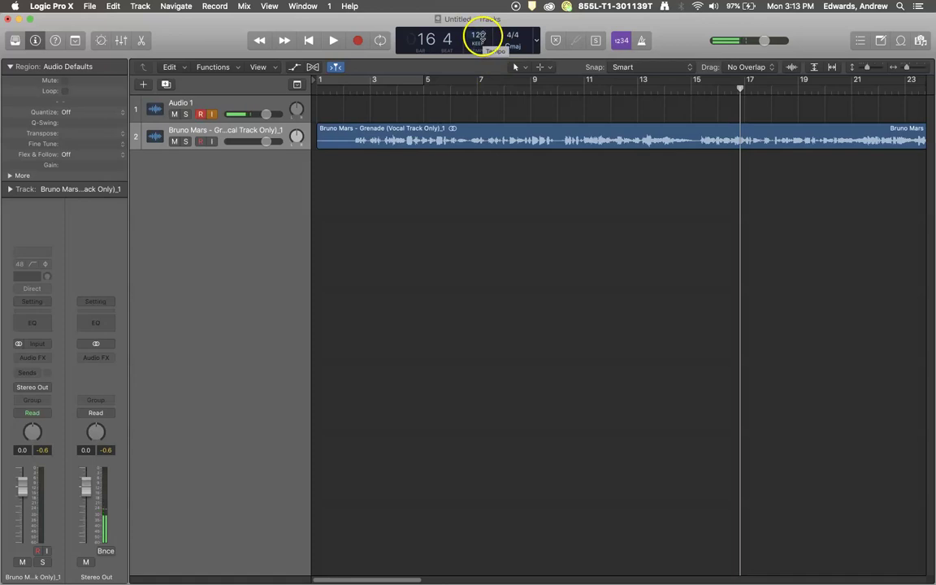
drag(478, 36, 478, 58)
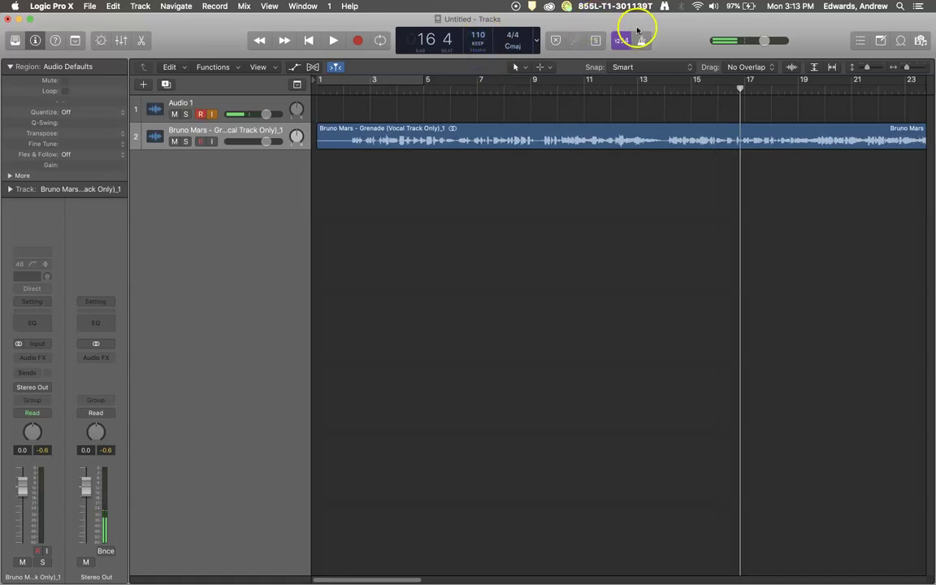
click(344, 89)
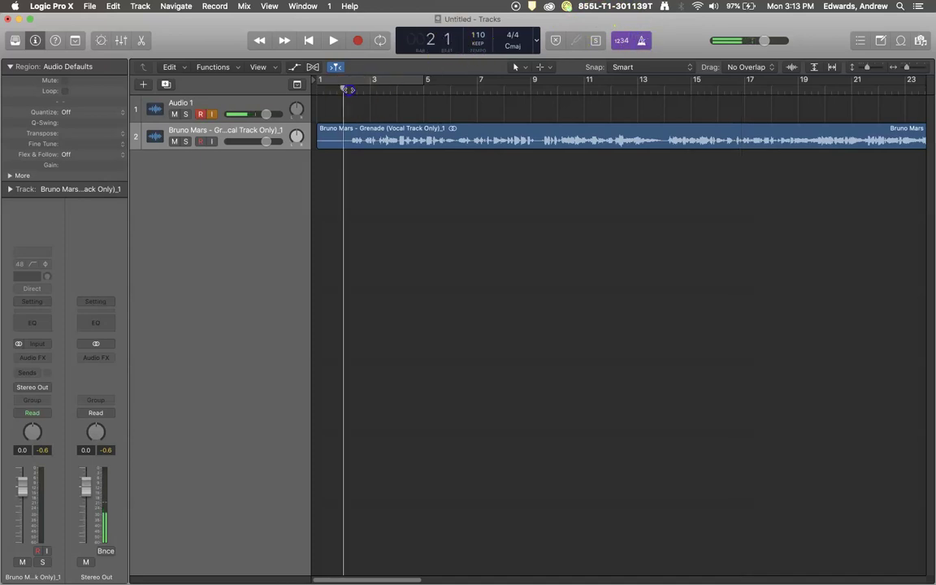
click(333, 41)
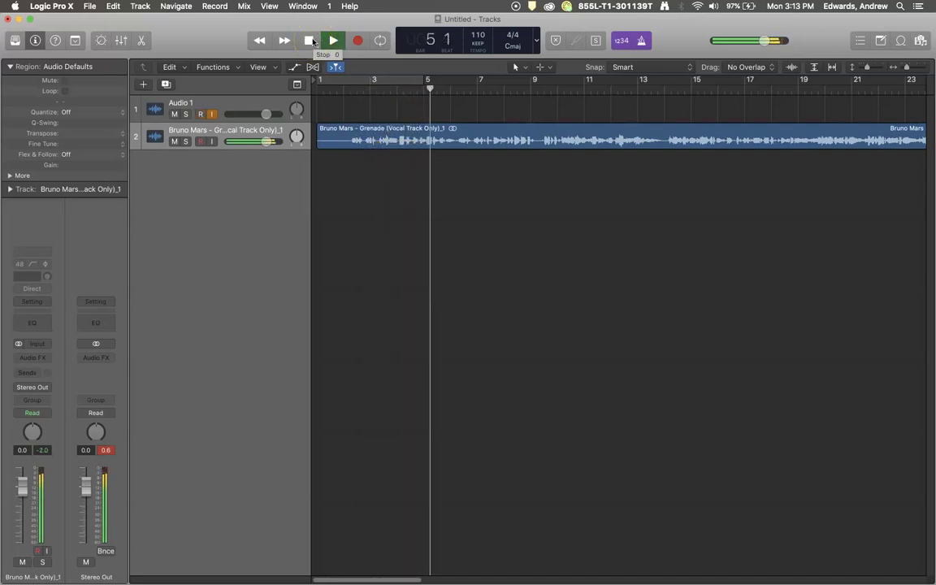
click(312, 40)
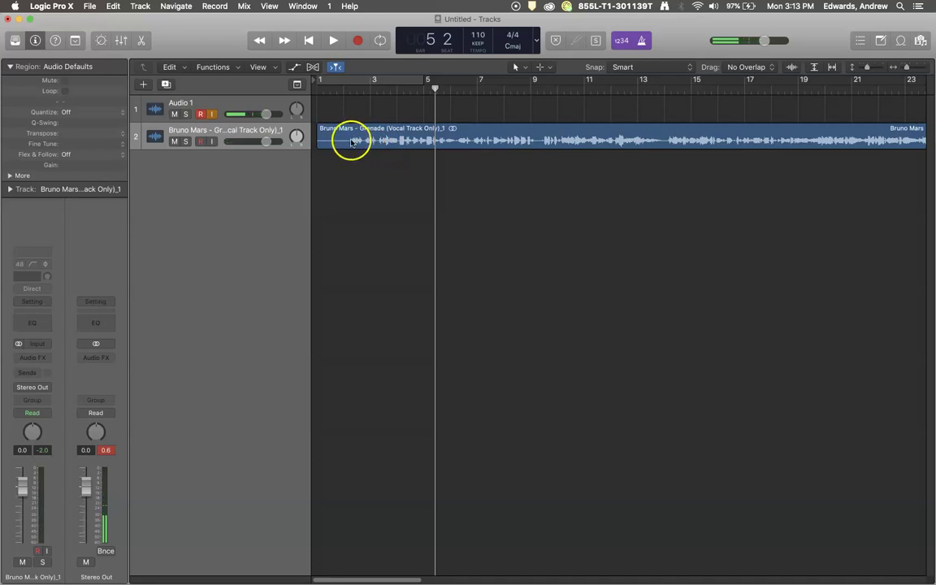
Drag the vocal region right so singing starts on bar 3, then set the playhead to bar 2.
click(370, 91)
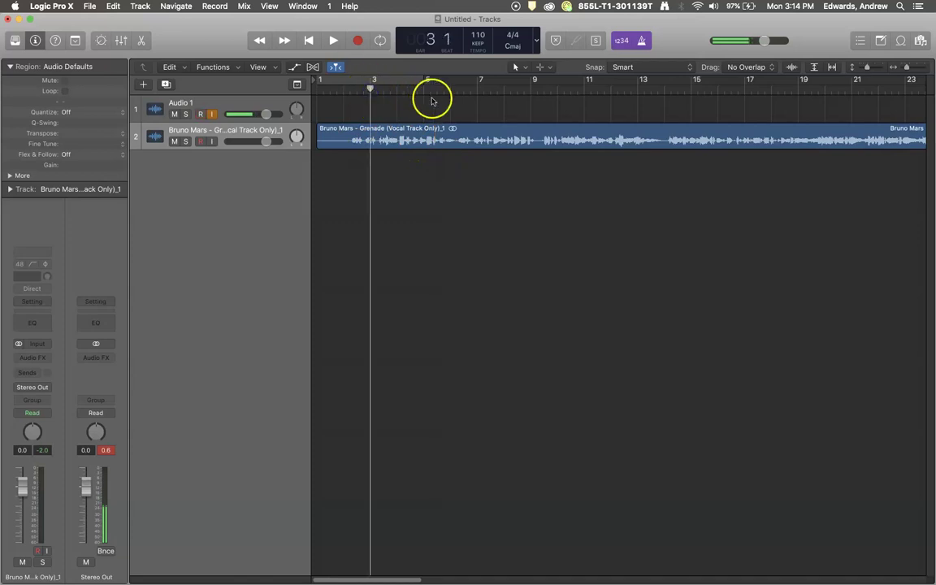
drag(907, 68, 919, 70)
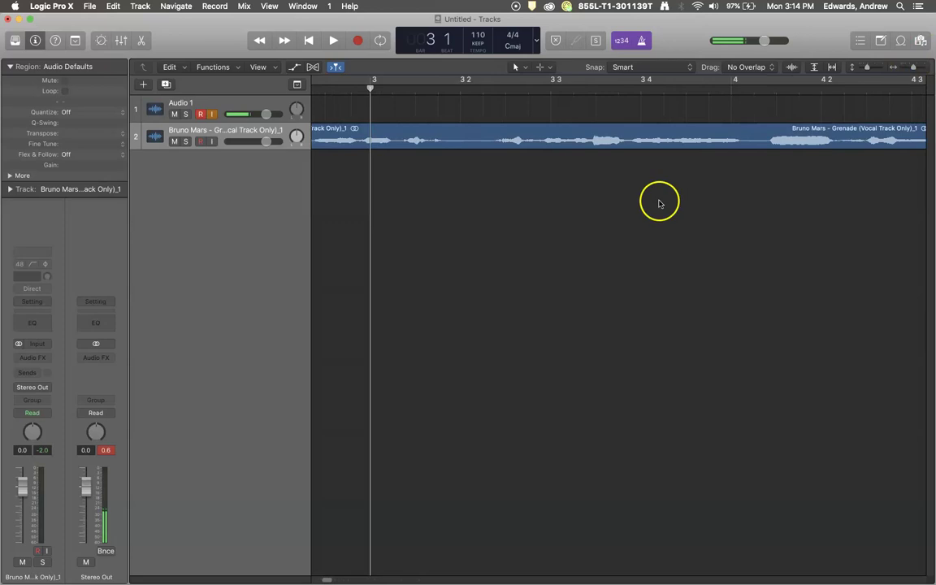
scroll(659, 203, left, 5)
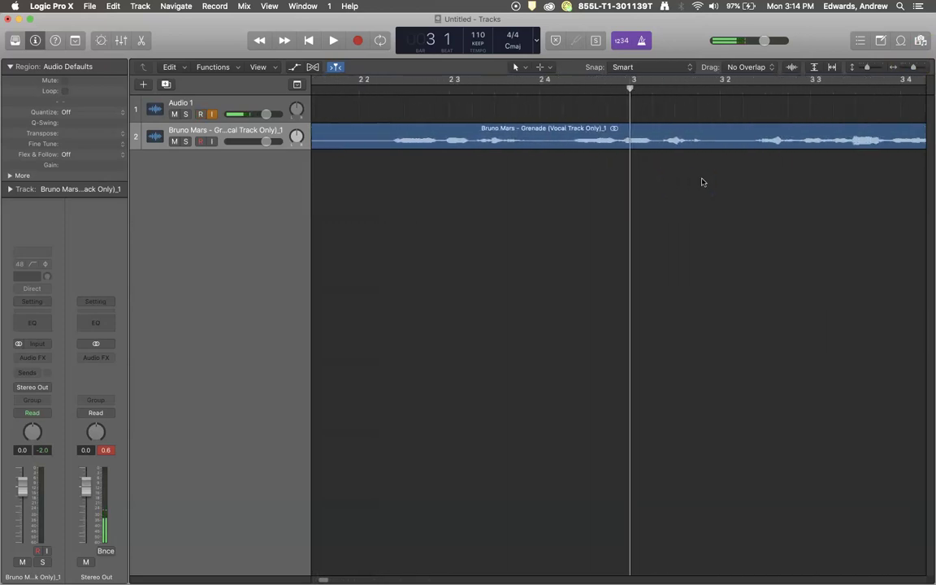
click(392, 143)
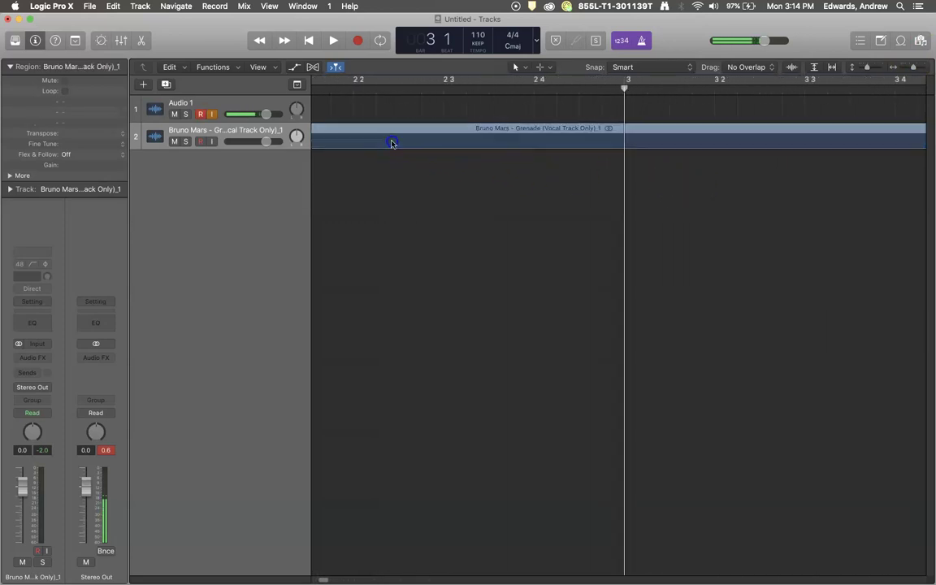
drag(392, 143, 625, 145)
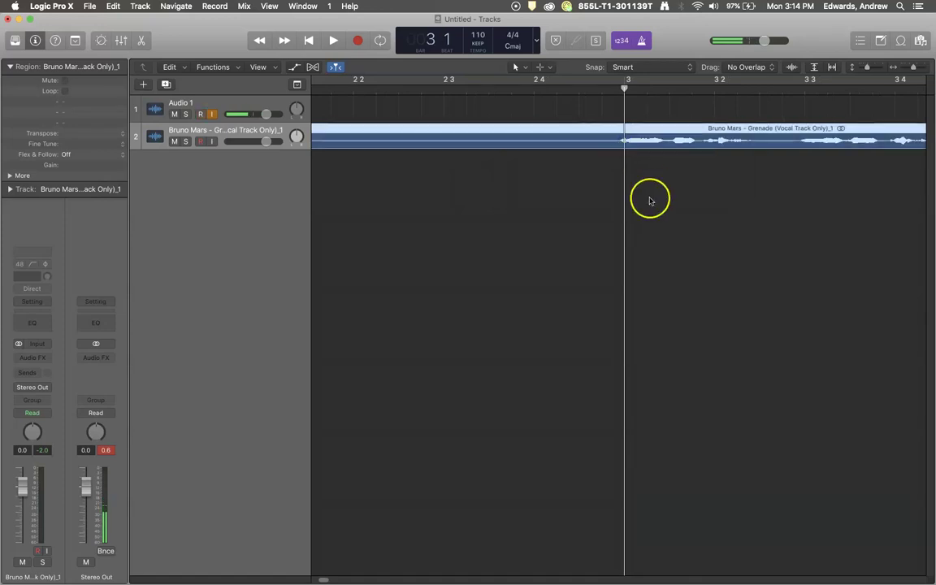
key(super+Left)
key(super+Left)
key(super+Left)
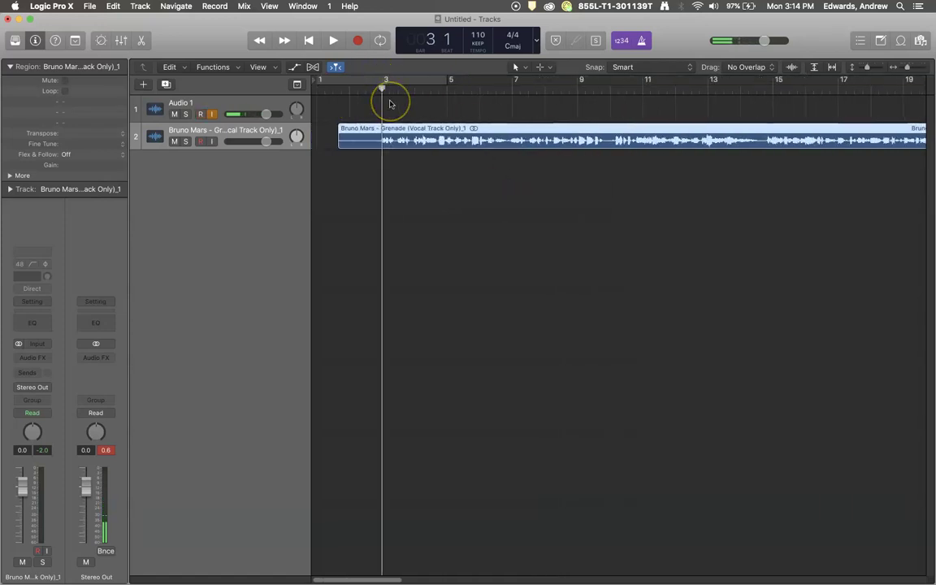
key(super+Right)
click(320, 89)
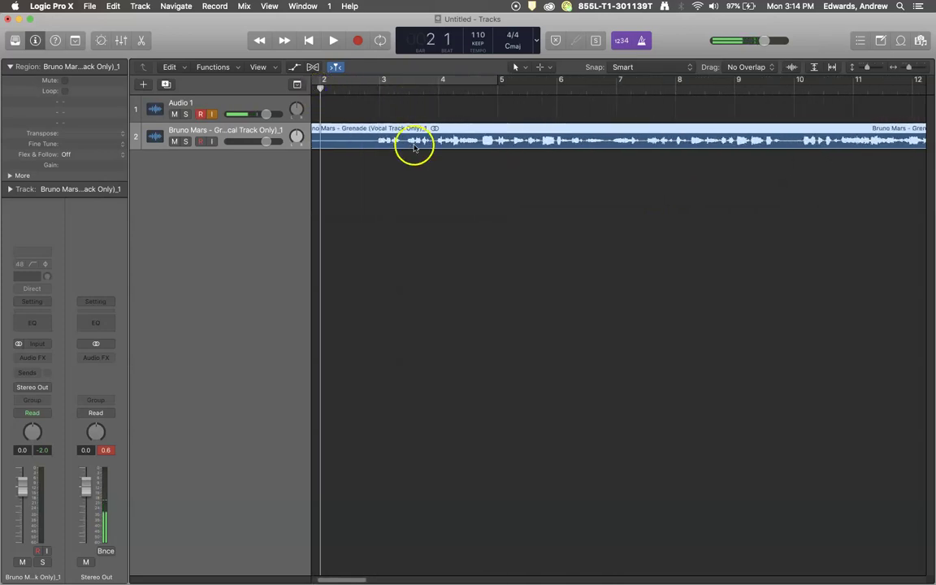
click(332, 41)
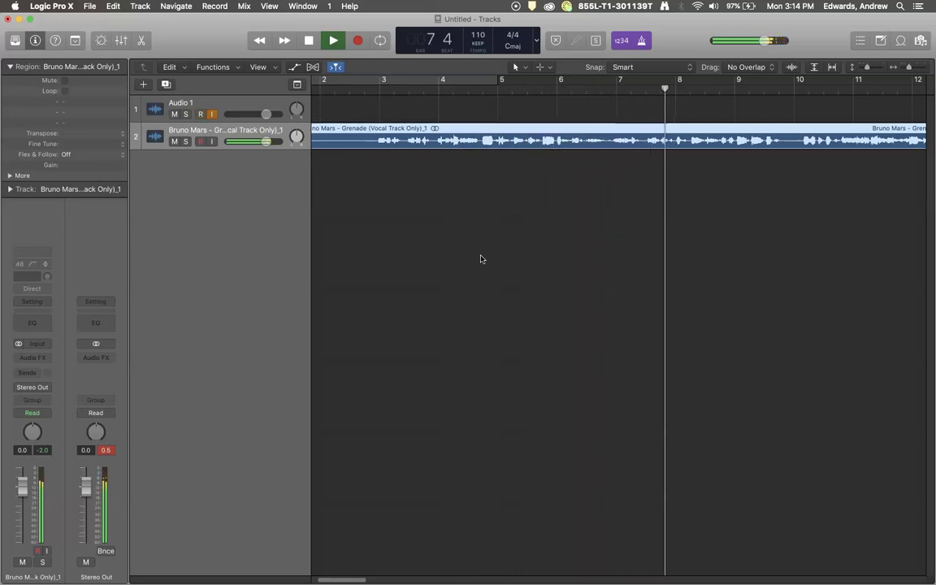
click(470, 211)
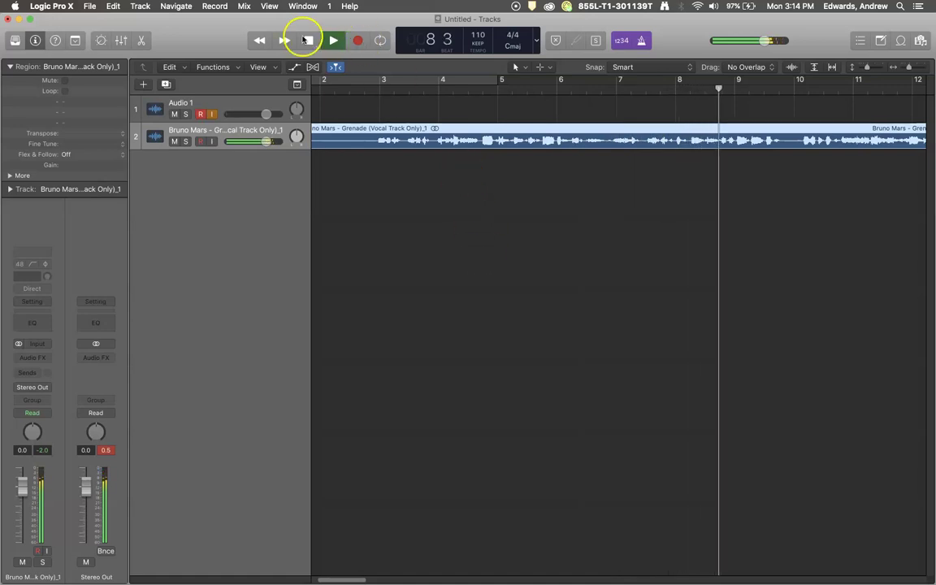
click(308, 40)
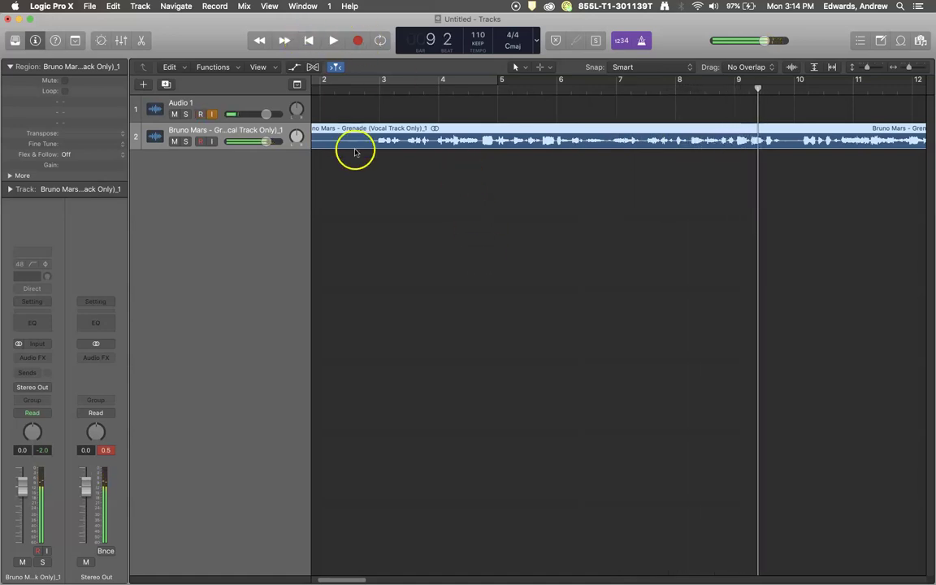
drag(488, 157, 464, 154)
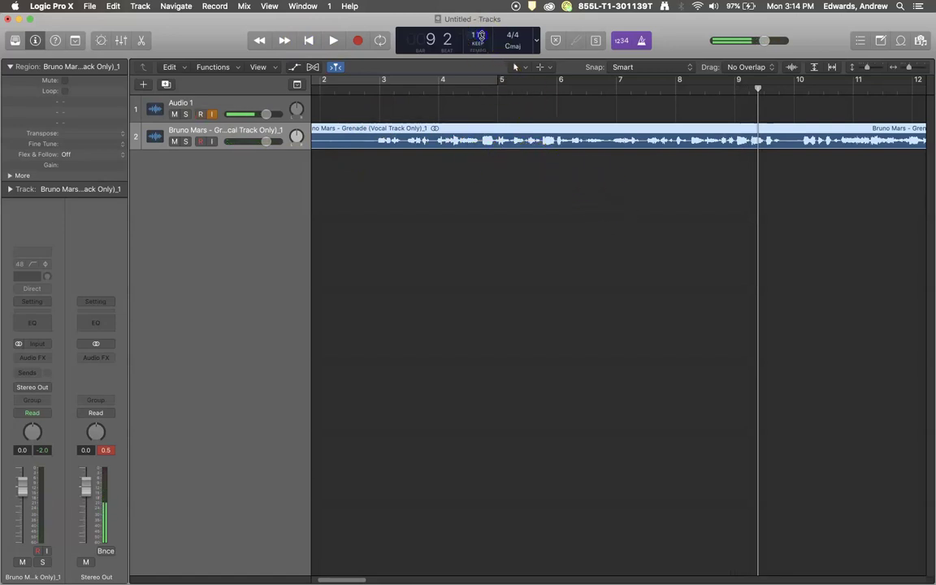
Lower the project tempo to 109 BPM and nudge the vocal region a few ticks later.
drag(478, 36, 478, 41)
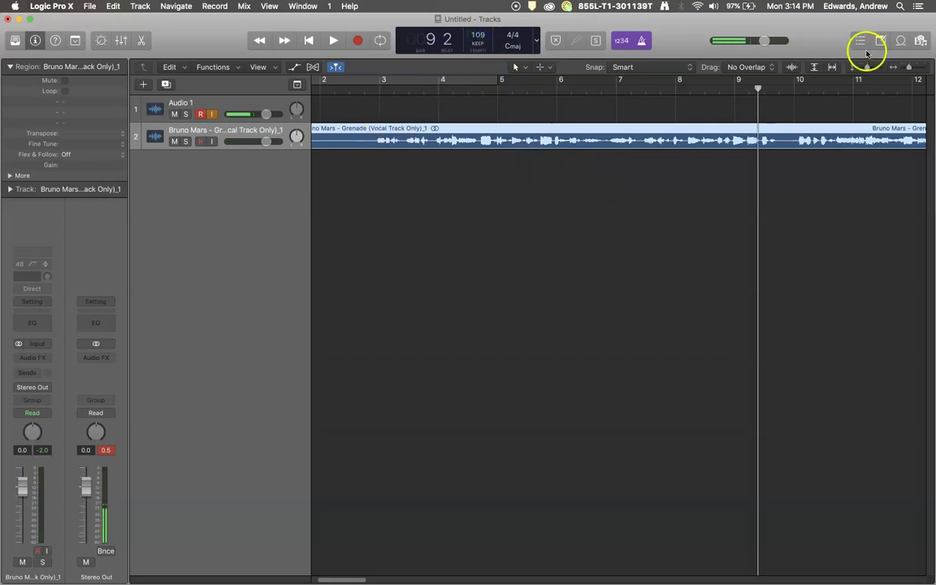
drag(909, 71, 912, 71)
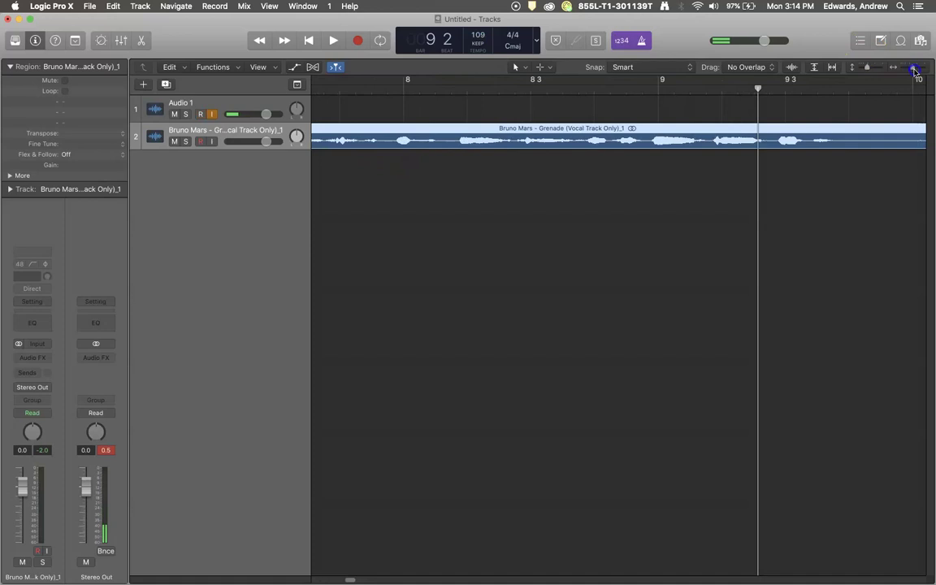
scroll(674, 338, left, 5)
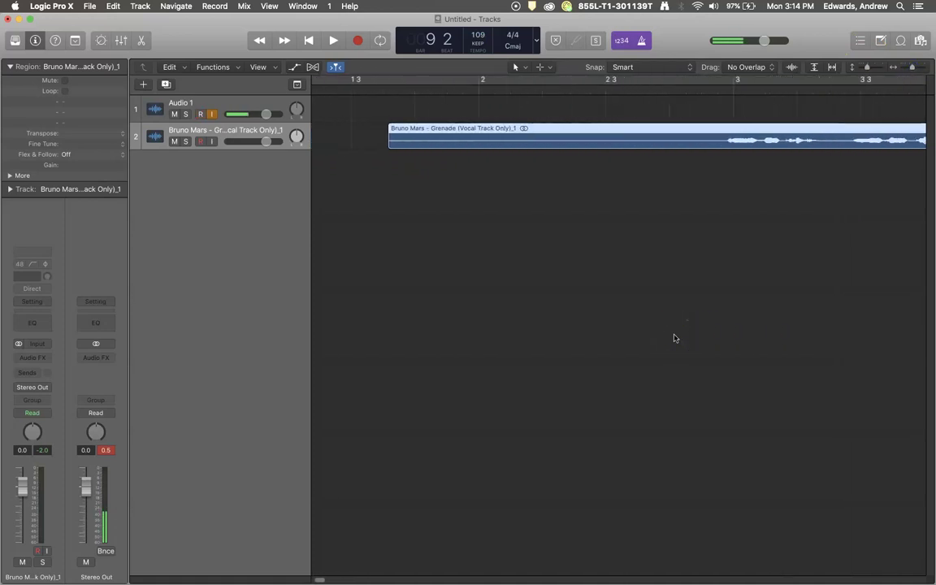
drag(726, 148, 731, 147)
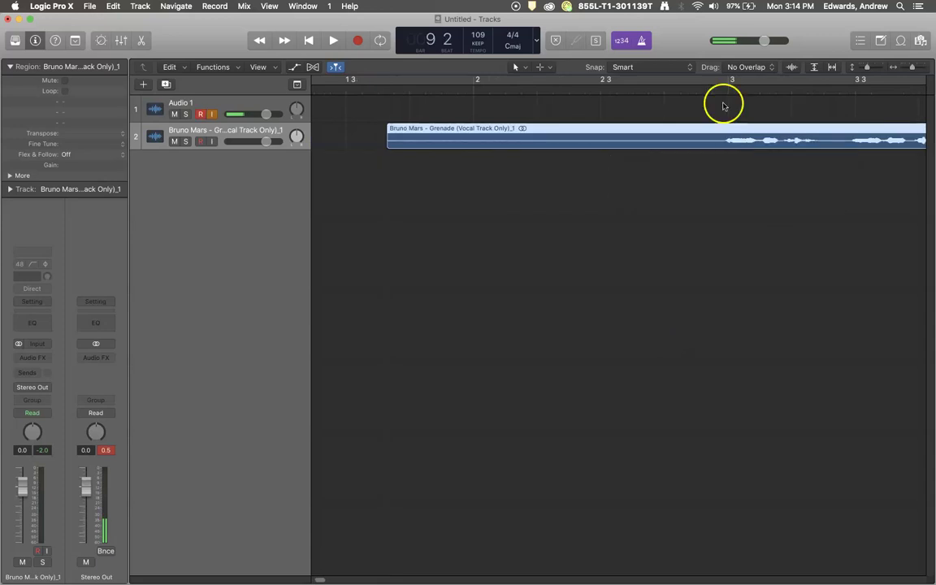
Play from bar 2 beat 3 to check the vocal's alignment, then stop and adjust system volume.
click(600, 89)
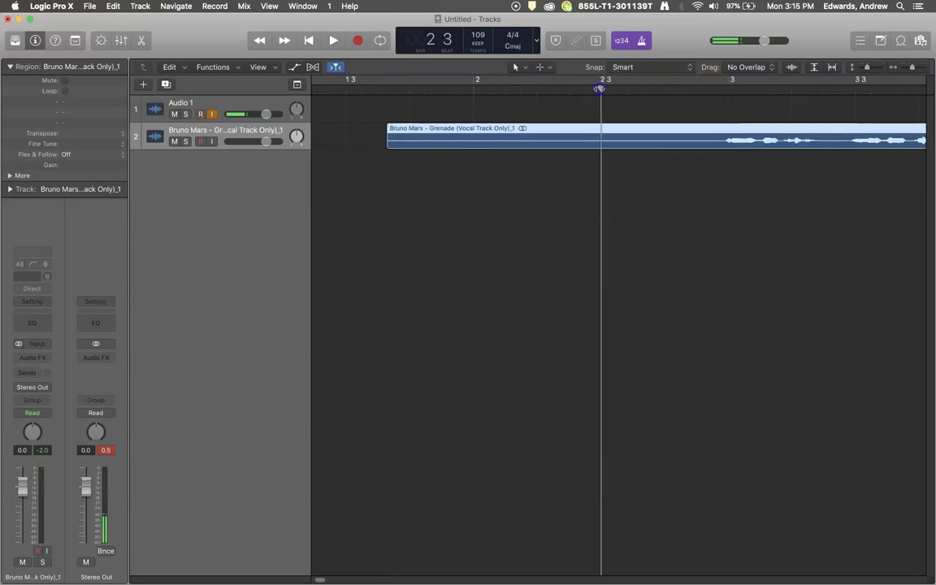
key(space)
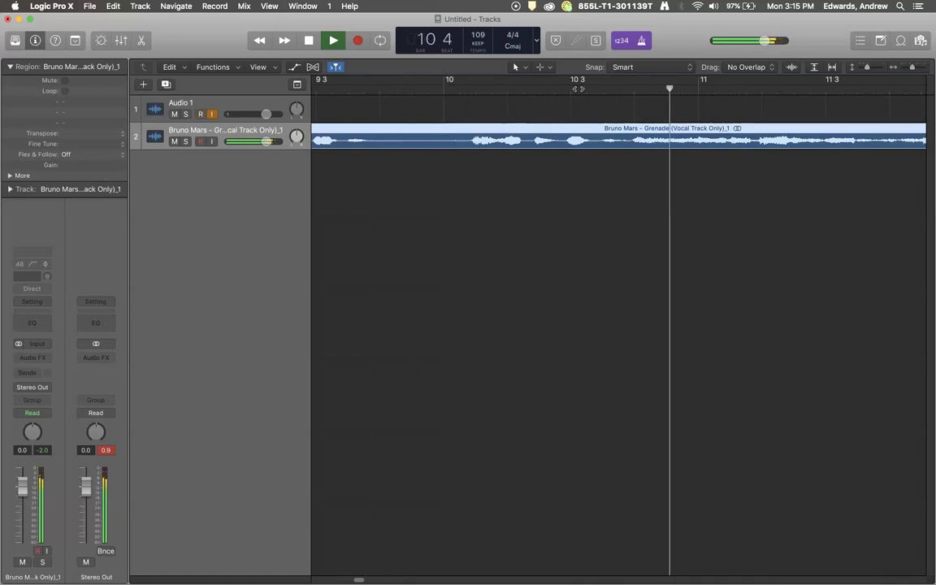
click(345, 42)
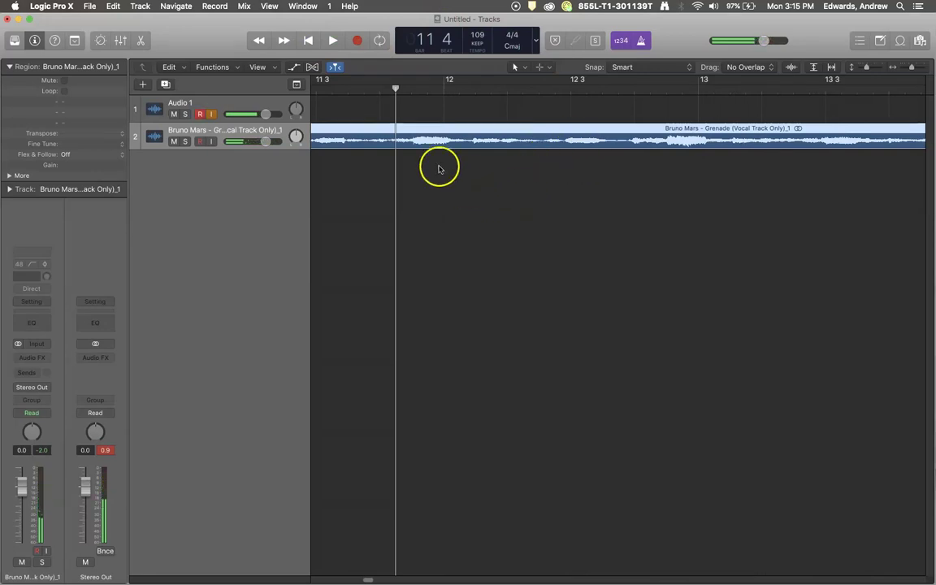
scroll(491, 201, left, 3)
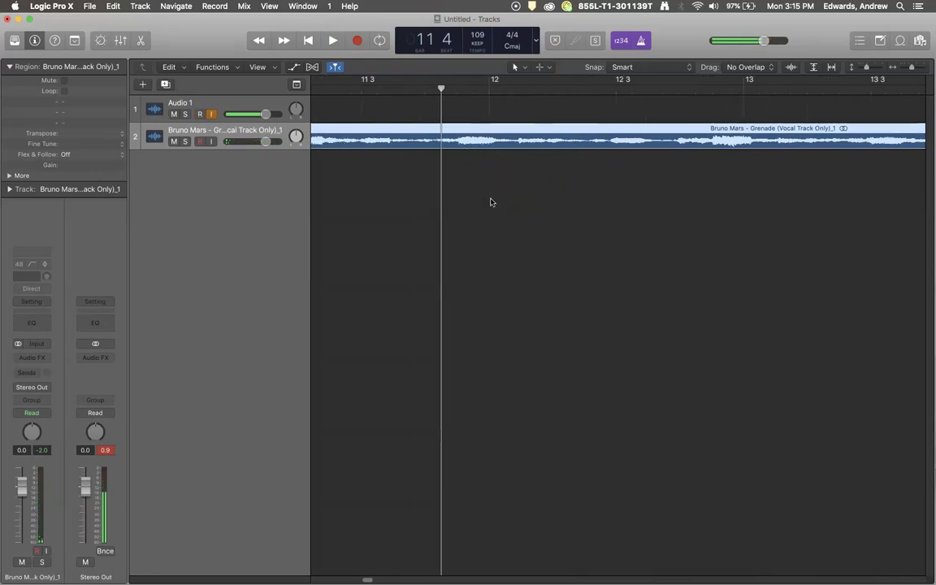
key(XF86AudioRaiseVolume)
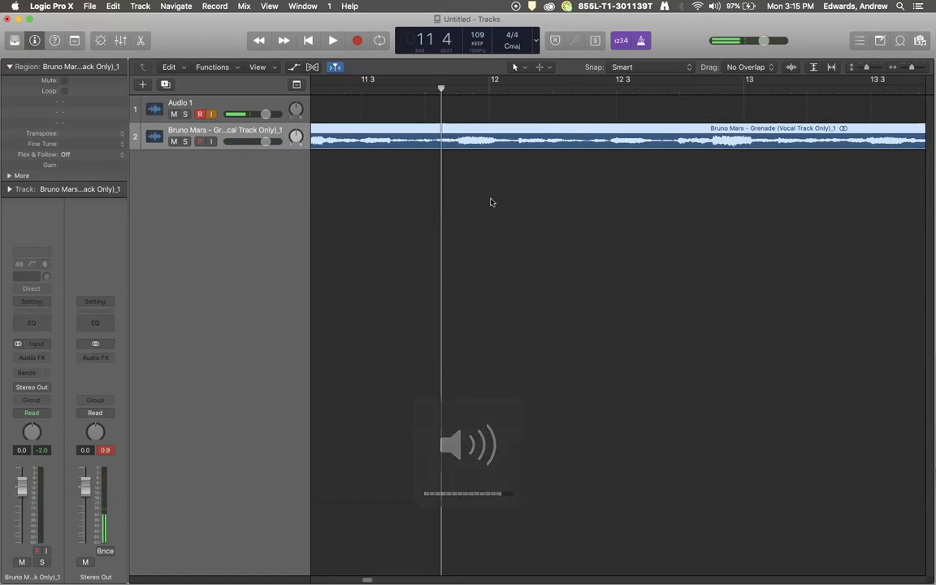
key(XF86AudioLowerVolume)
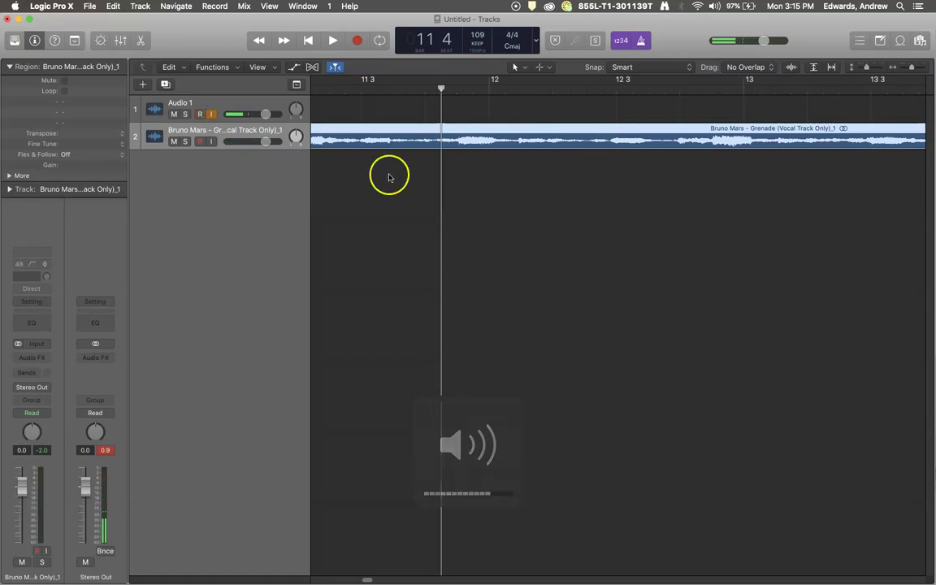
scroll(411, 171, left, 10)
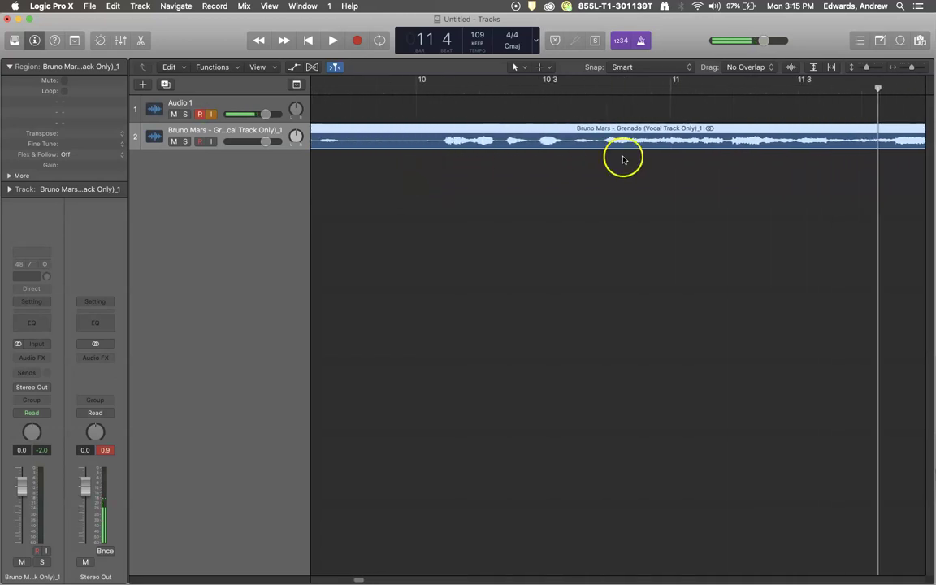
scroll(622, 116, left, 20)
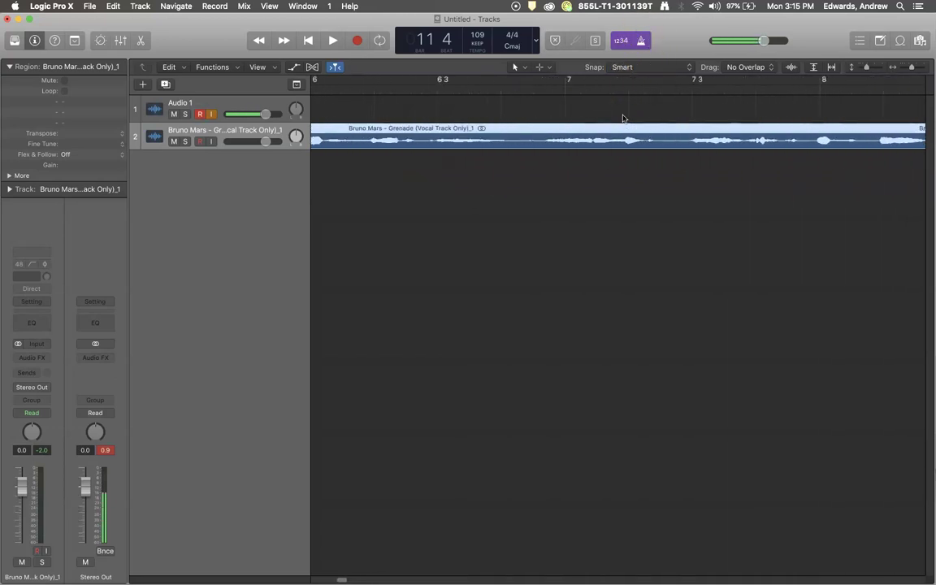
scroll(524, 120, left, 20)
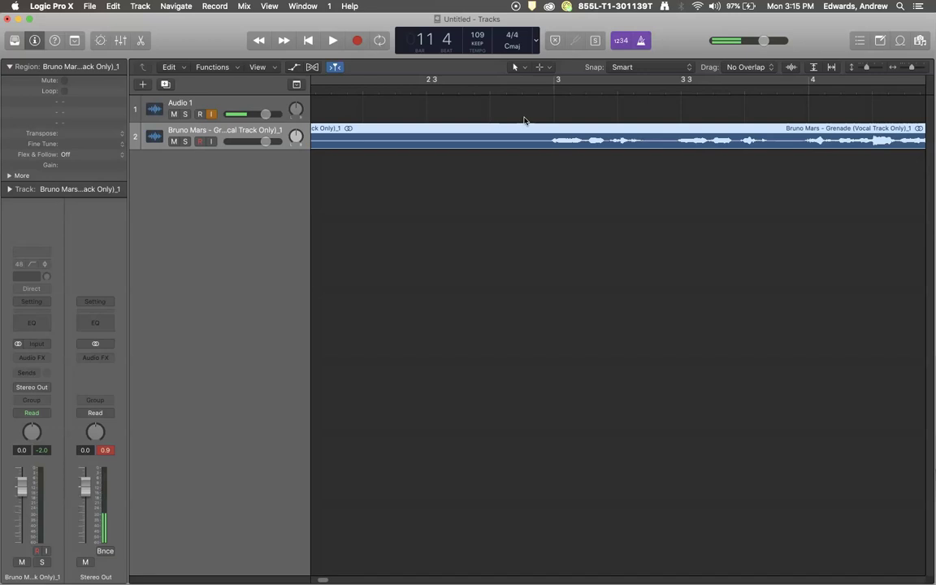
scroll(525, 121, right, 2)
Apply Lock SMPTE Position to the Grenade vocal region.
right_click(524, 139)
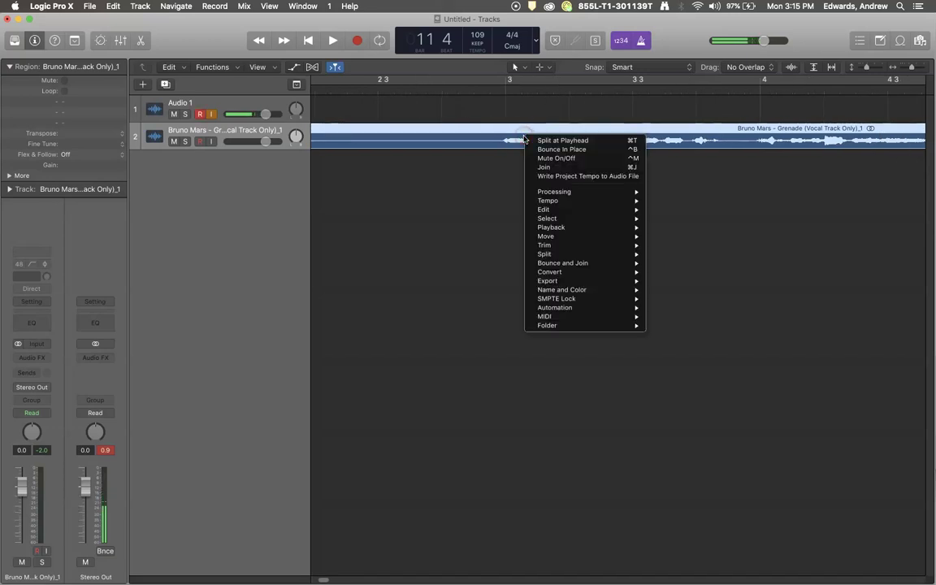
mouse_move(572, 300)
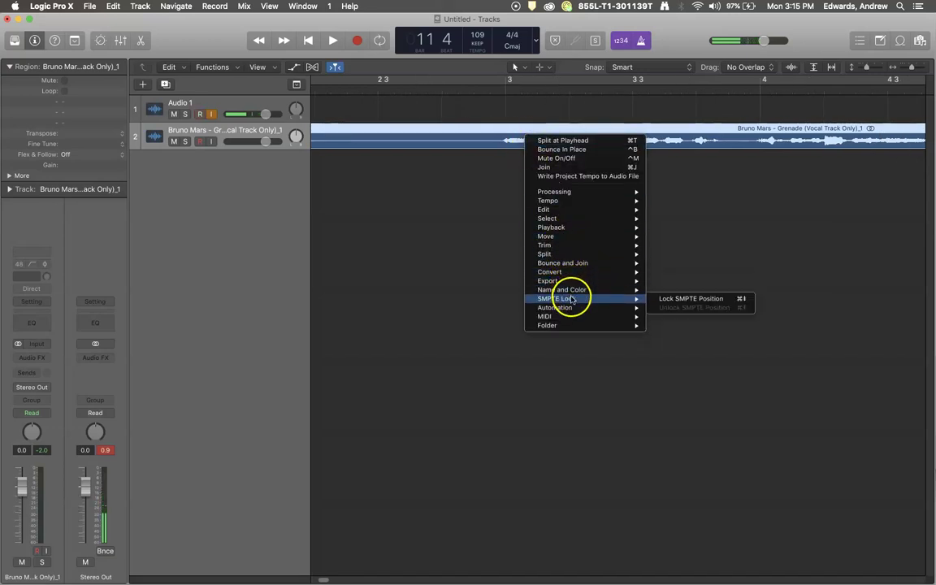
click(665, 302)
Test the lock by trying to drag the region and changing the project tempo.
scroll(488, 155, left, 5)
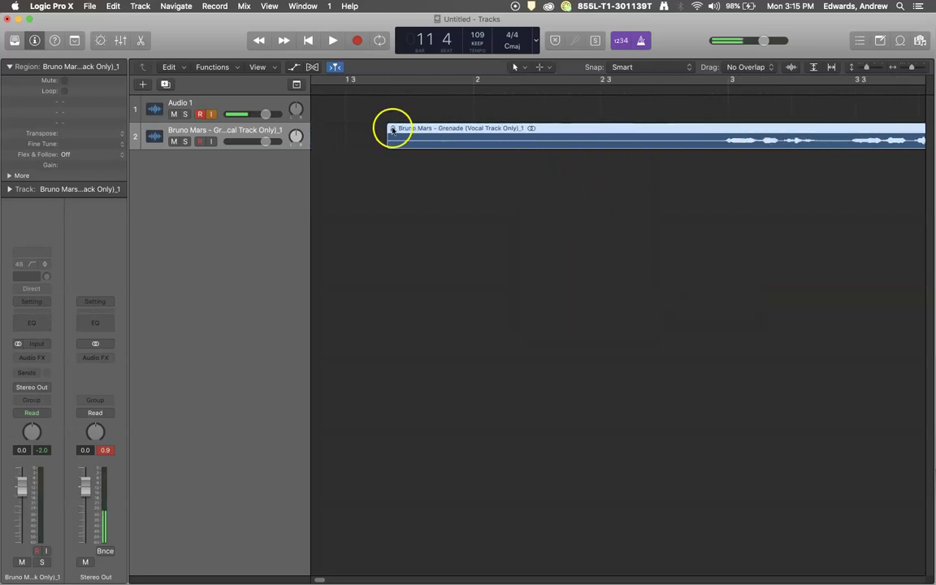
drag(591, 147, 607, 133)
scroll(696, 246, right, 3)
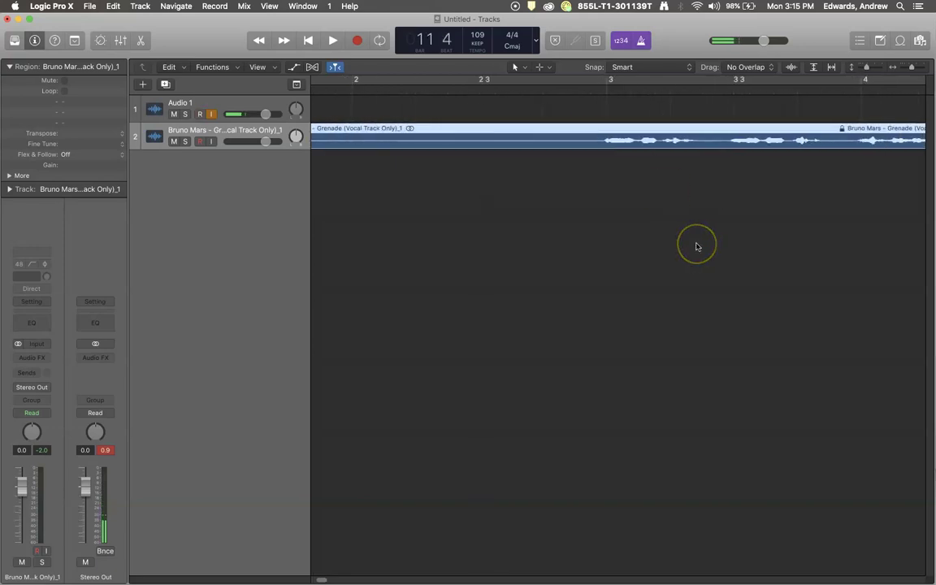
scroll(696, 247, right, 10)
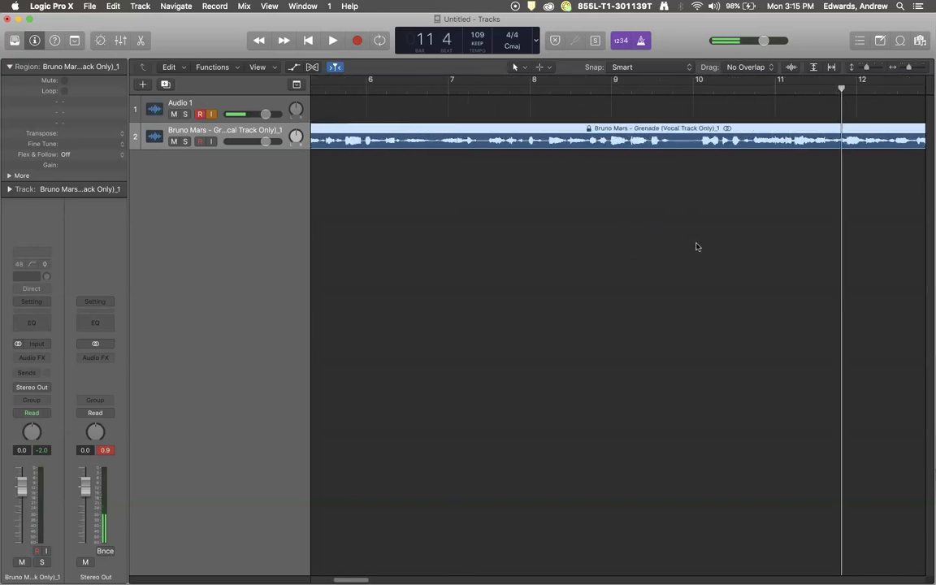
scroll(696, 247, left, 10)
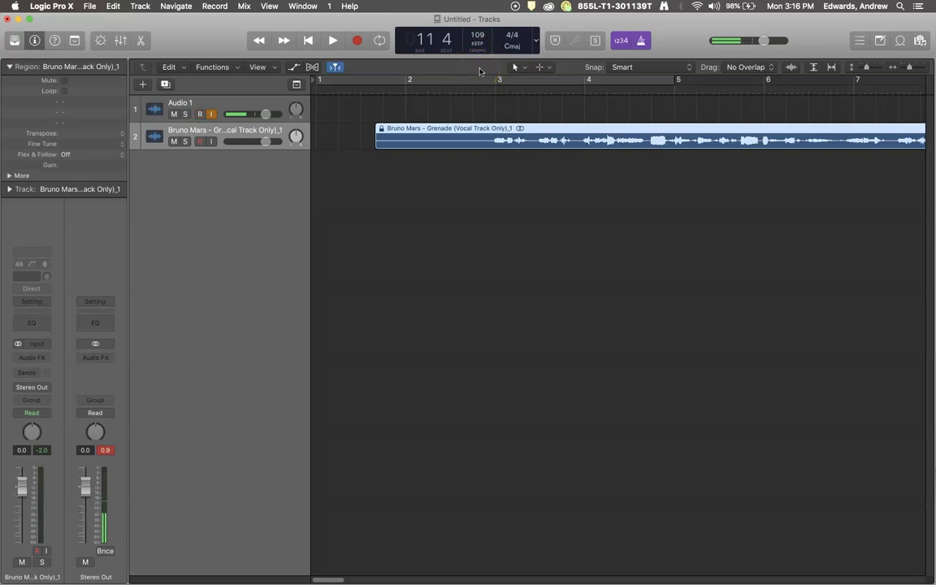
mouse_move(480, 61)
mouse_down()
mouse_move(464, 12)
mouse_move(464, 61)
mouse_up()
Show Flex, enable flex on track 2, and choose Flex Time - Speed (FX) mode.
click(315, 70)
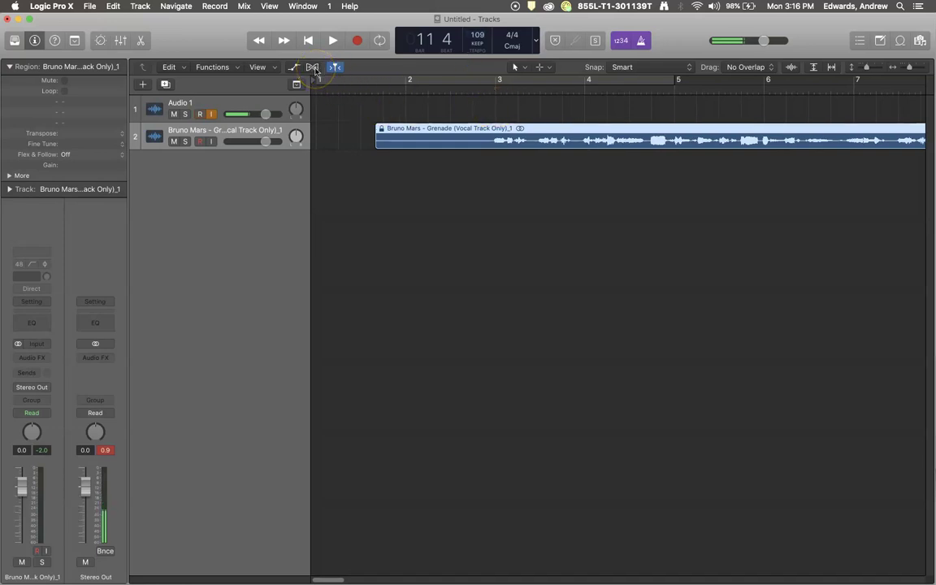
click(314, 67)
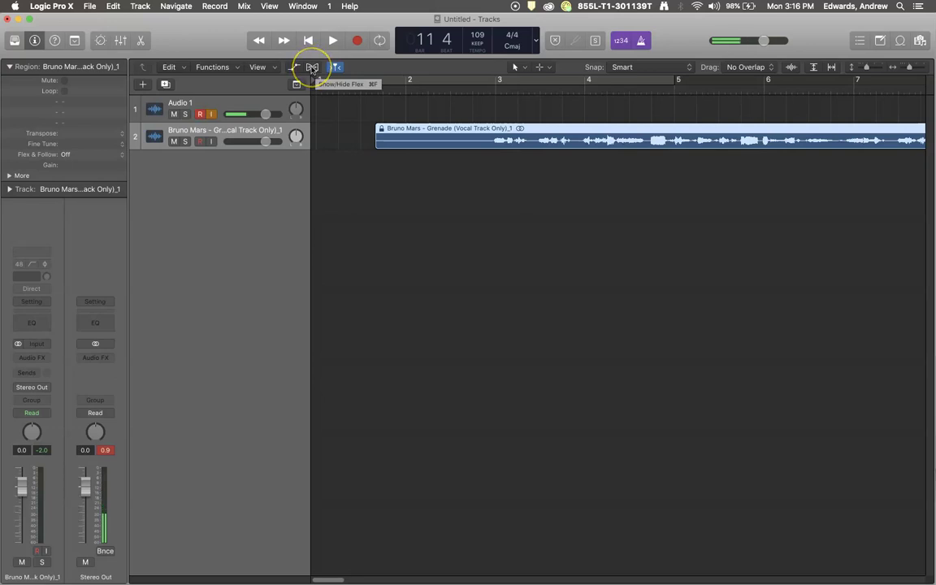
click(313, 68)
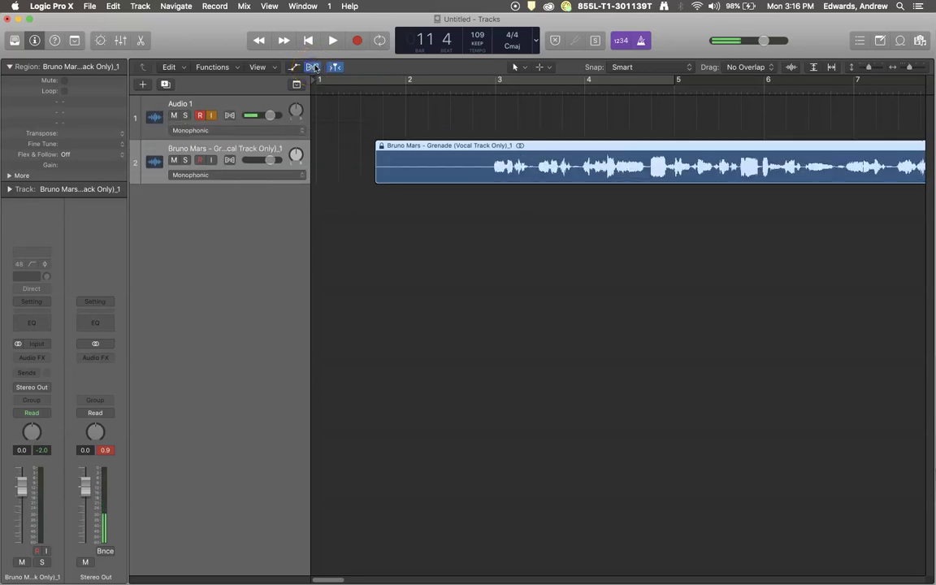
click(230, 160)
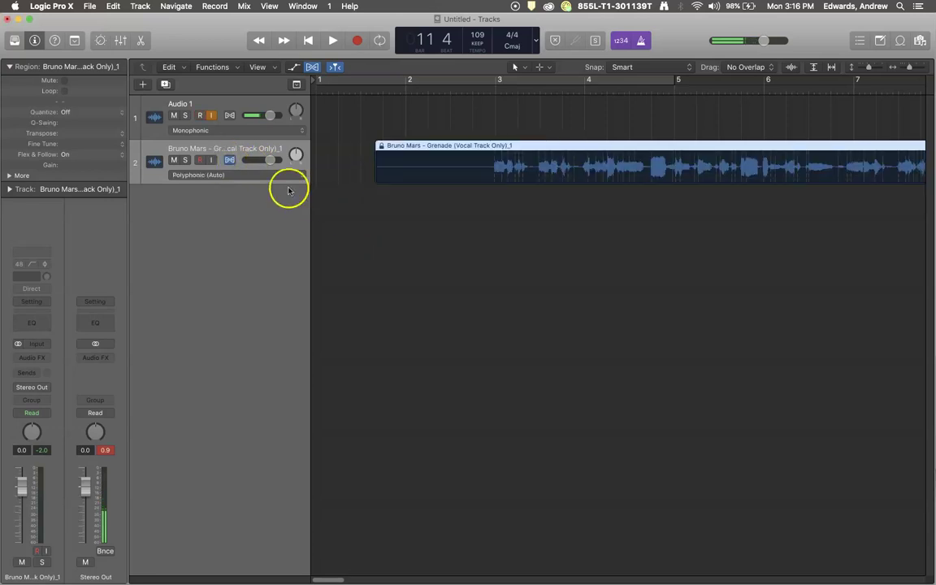
click(285, 175)
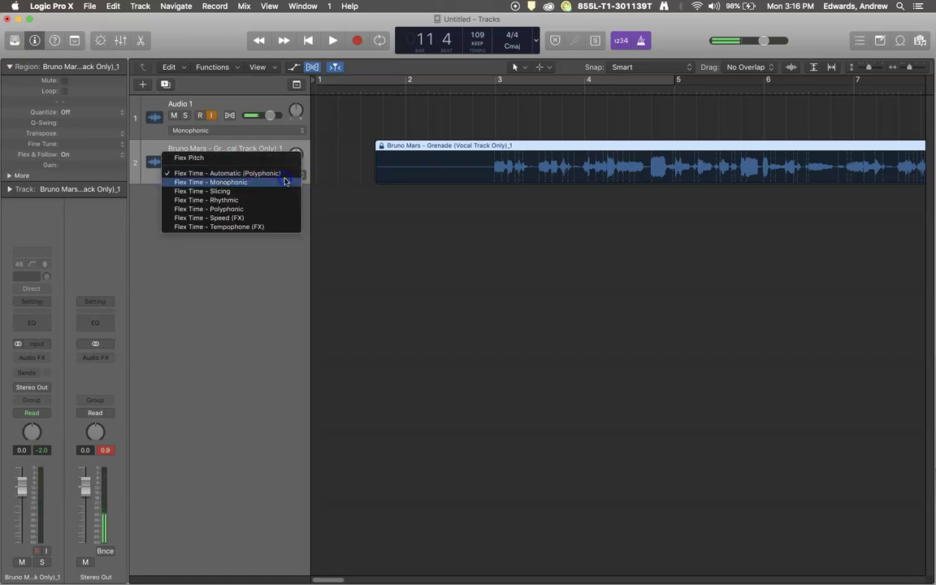
click(272, 219)
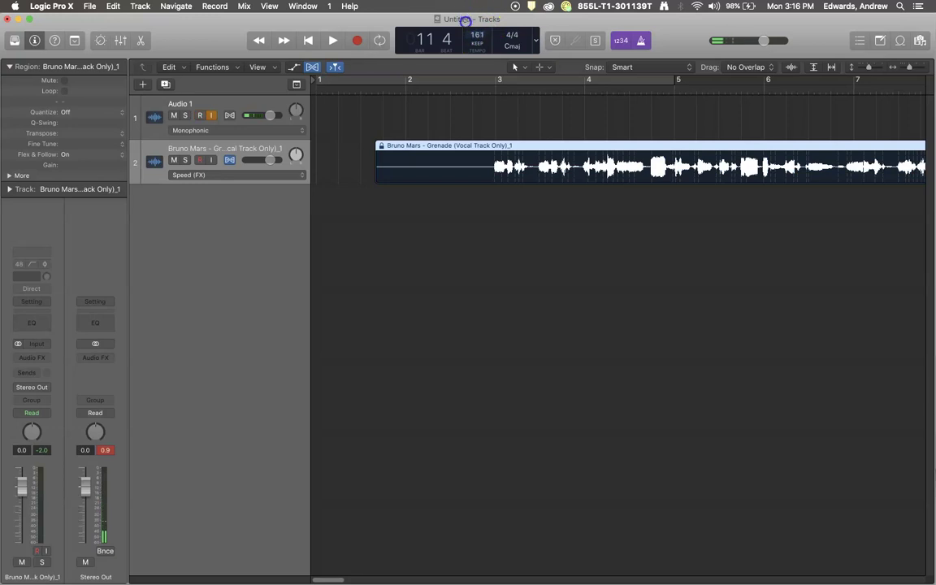
Play the Speed (FX) vocal at the faster tempo, then drag the tempo back to 109 BPM.
click(332, 39)
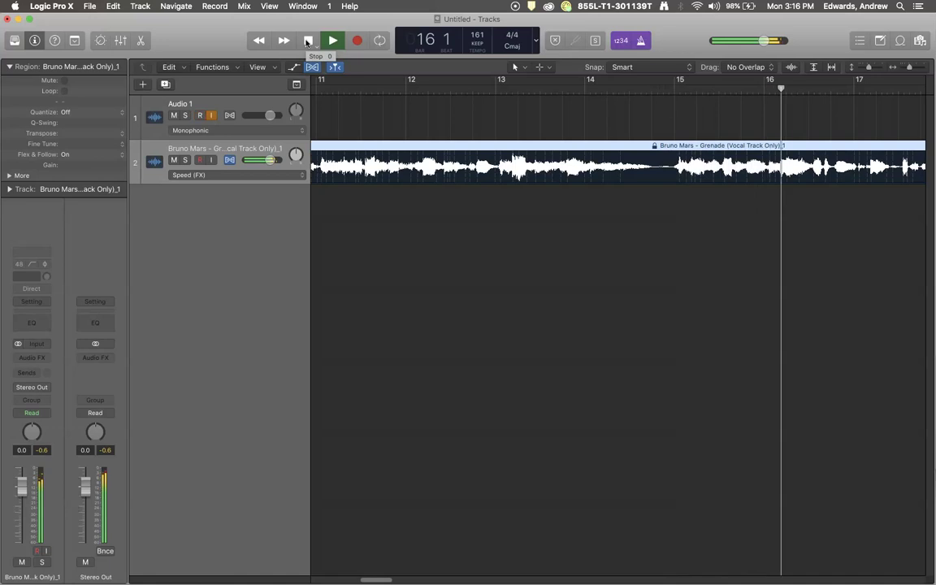
click(307, 41)
click(607, 253)
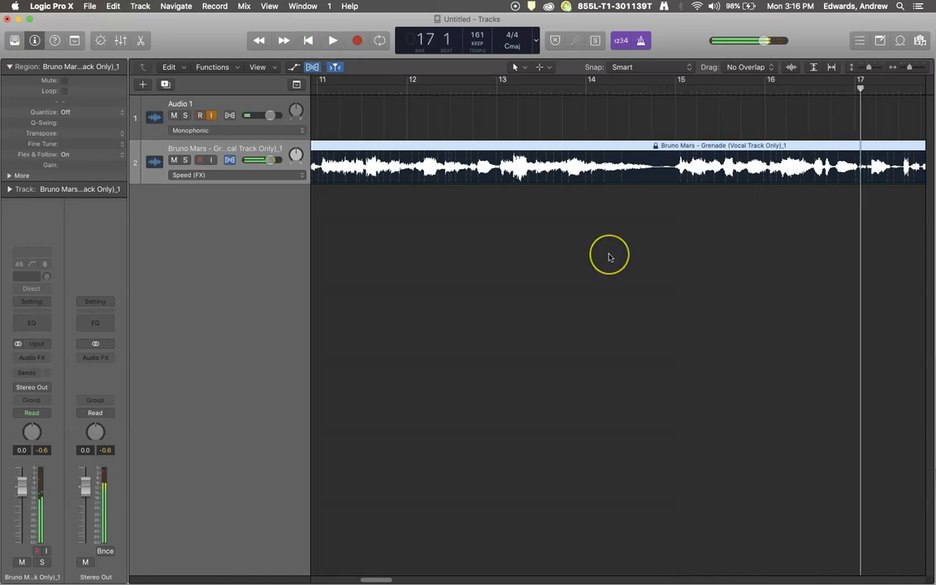
scroll(610, 255, left, 5)
scroll(609, 257, left, 6)
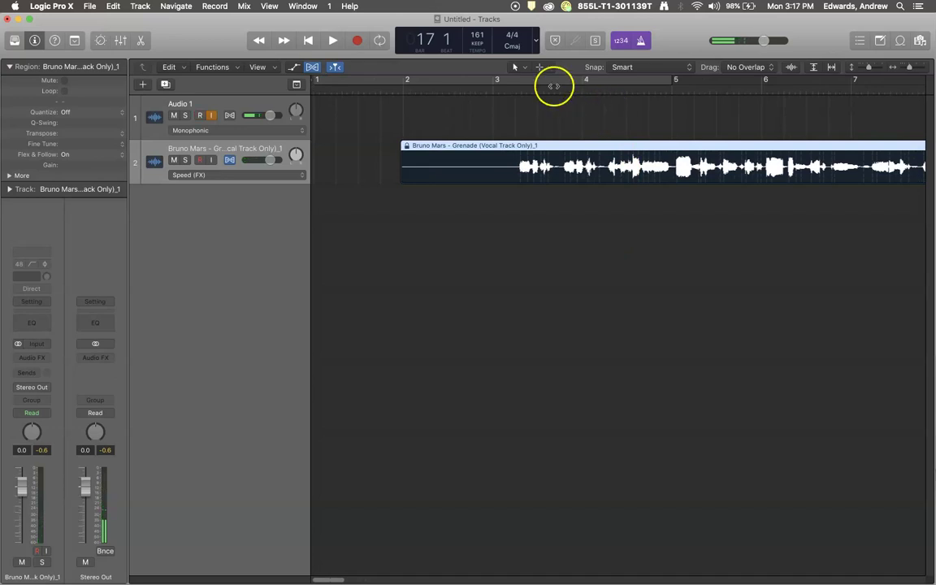
drag(480, 85, 479, 130)
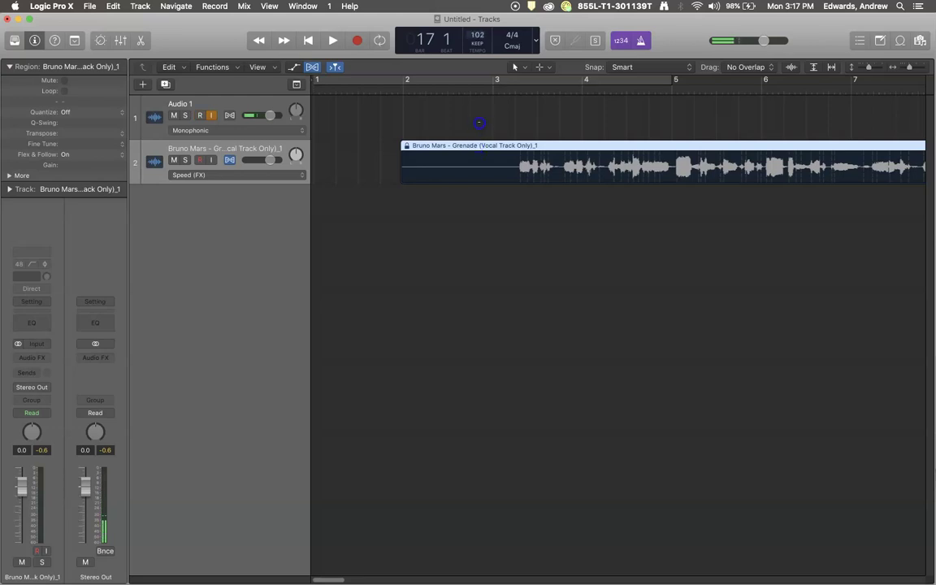
drag(479, 108, 480, 106)
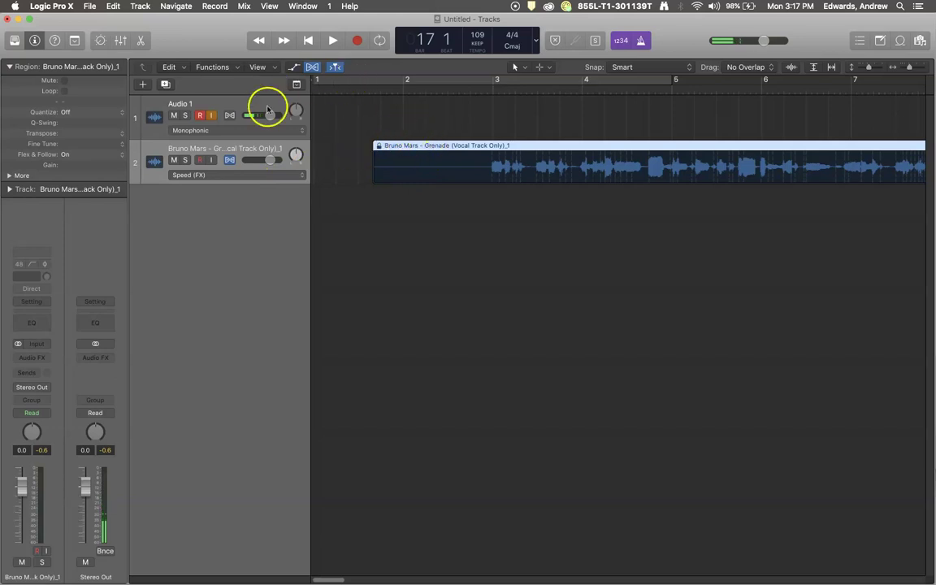
Hide Flex and apply Unlock SMPTE Position to the Grenade vocal region.
click(311, 70)
right_click(413, 140)
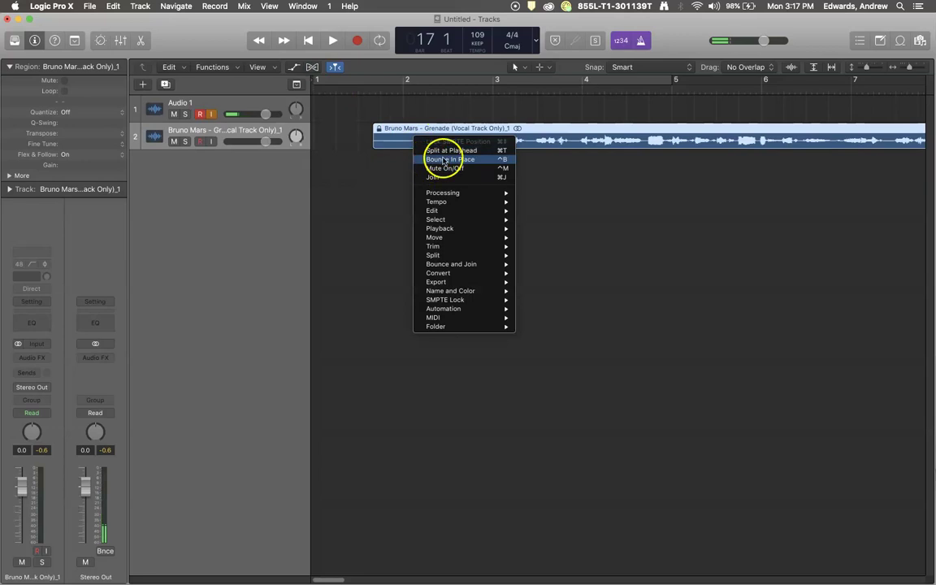
mouse_move(454, 293)
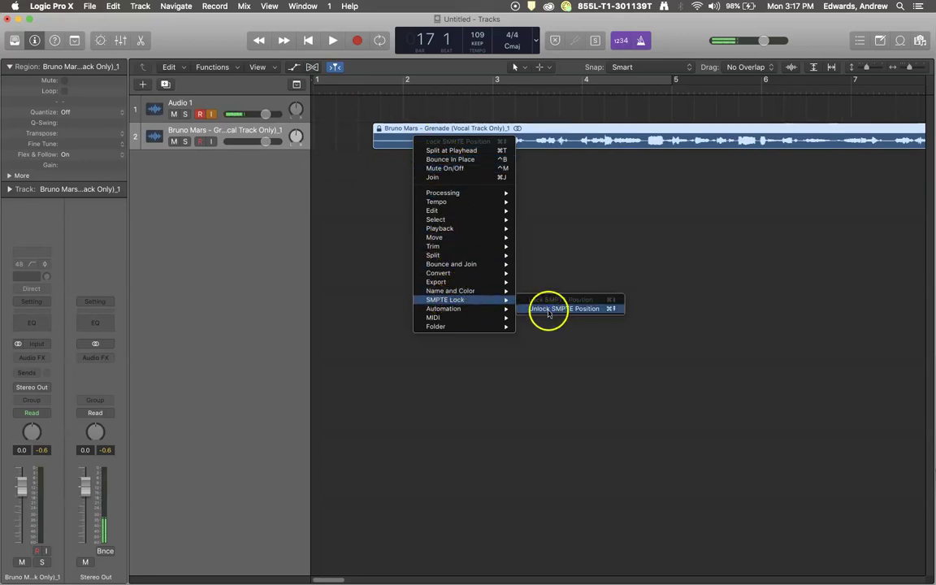
click(547, 310)
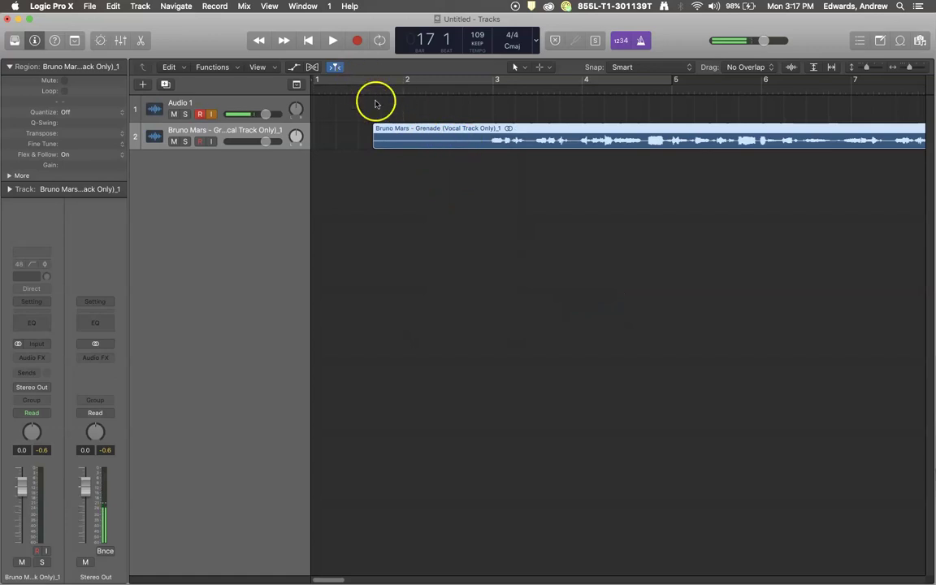
Show Flex again and set track 2's flex mode to Flex Pitch.
click(312, 66)
click(248, 171)
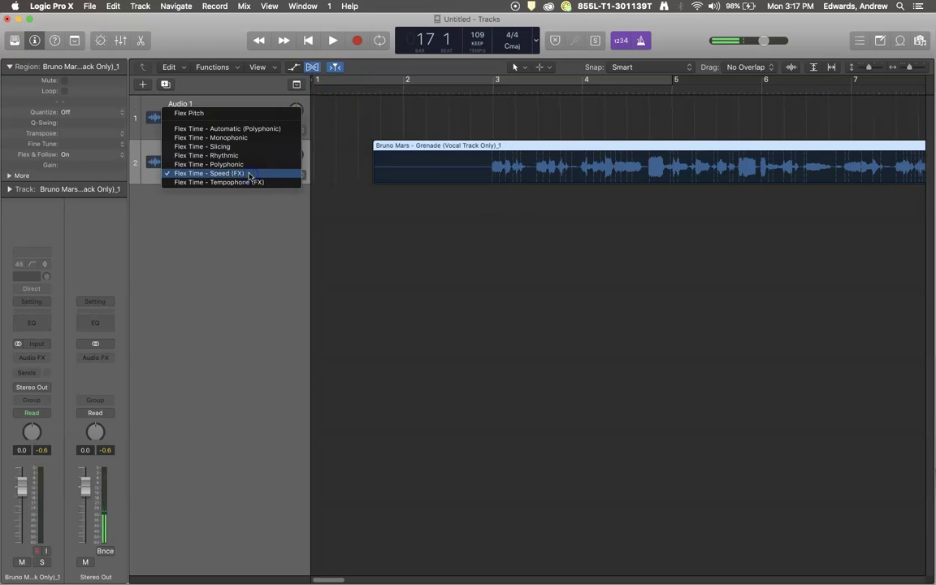
click(242, 113)
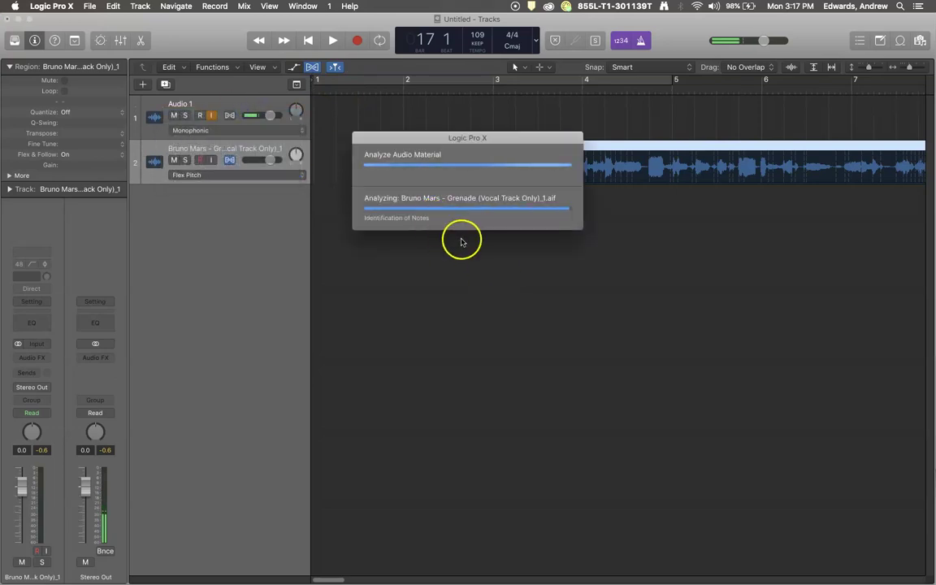
Play the Flex Pitch vocal from just before bar 3 at 161 BPM, then stop.
click(483, 88)
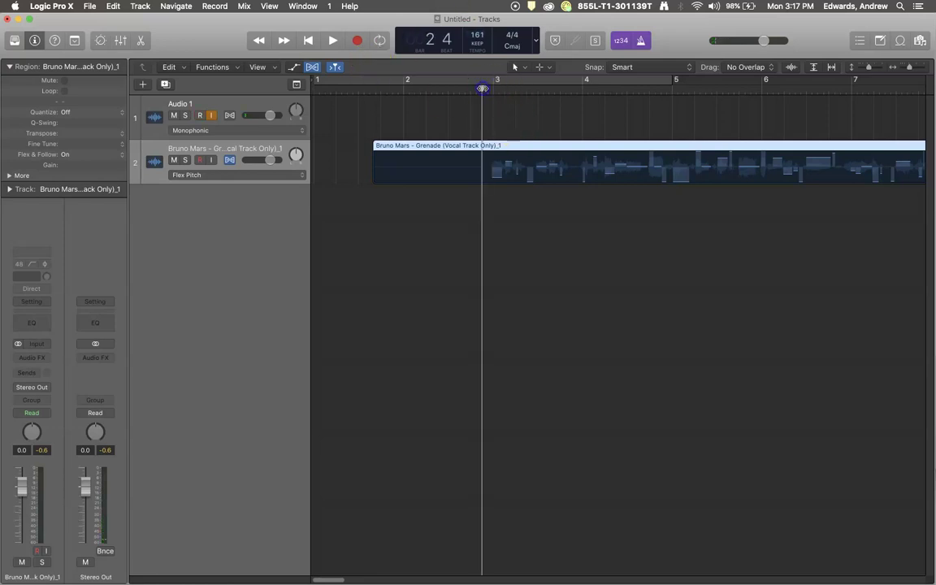
click(334, 42)
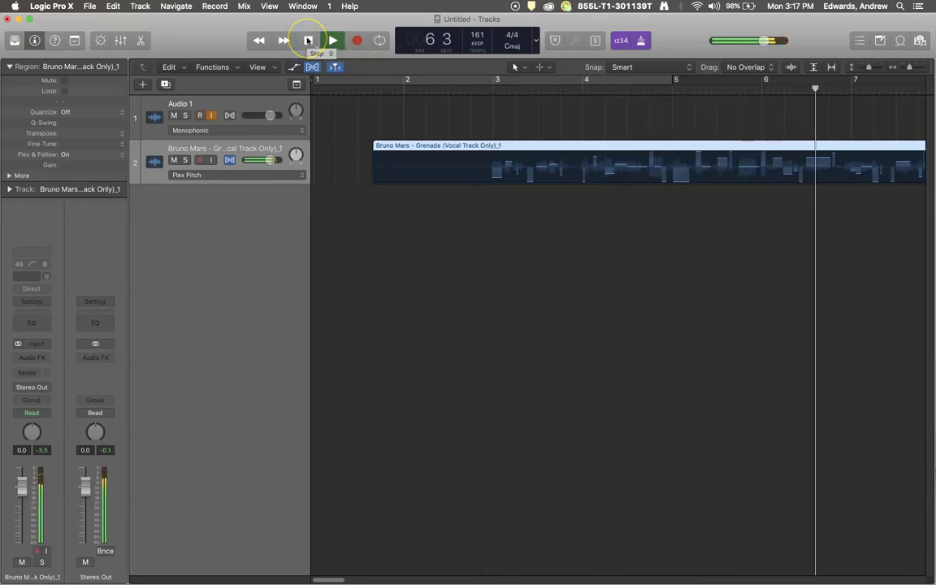
click(308, 41)
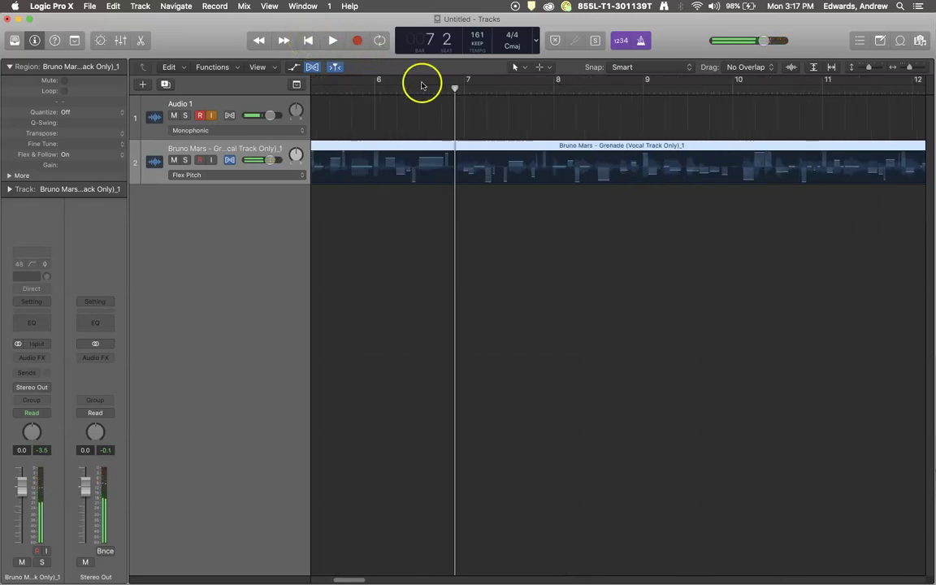
Play the vocal again at 91 BPM from near bar 2 beat 4, then stop.
scroll(422, 85, left, 5)
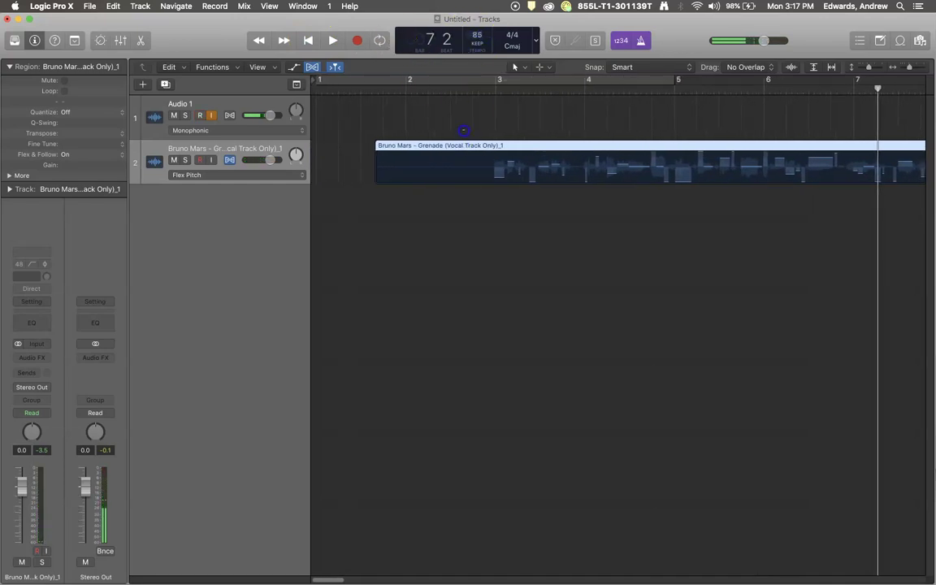
click(472, 91)
key(space)
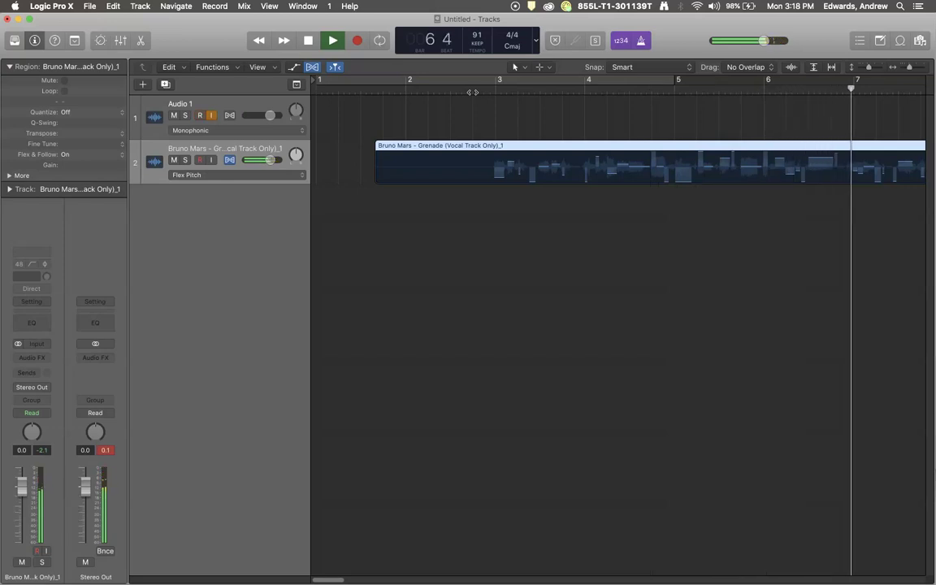
key(space)
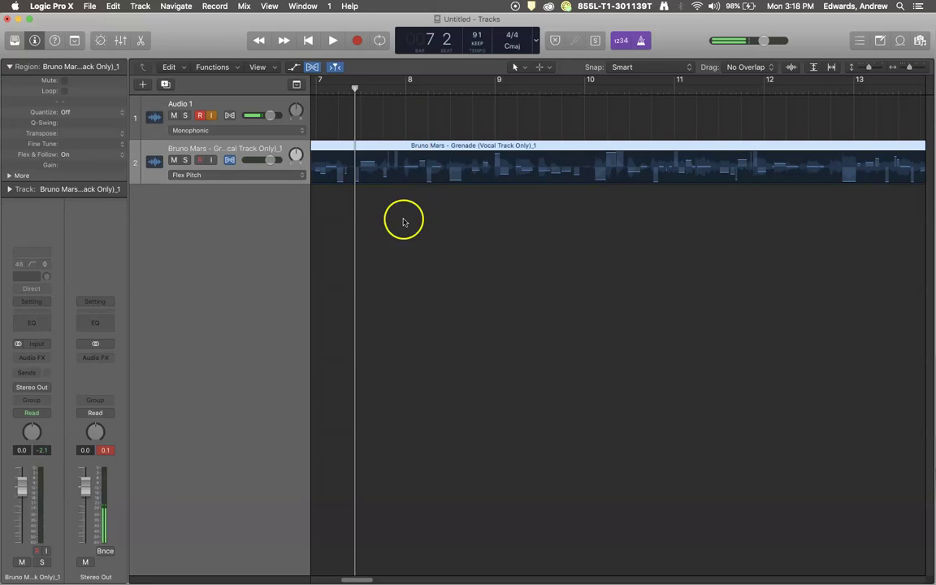
Switch flex off on the vocal track, hide the Flex view, and select the Grenade region.
click(229, 160)
click(231, 161)
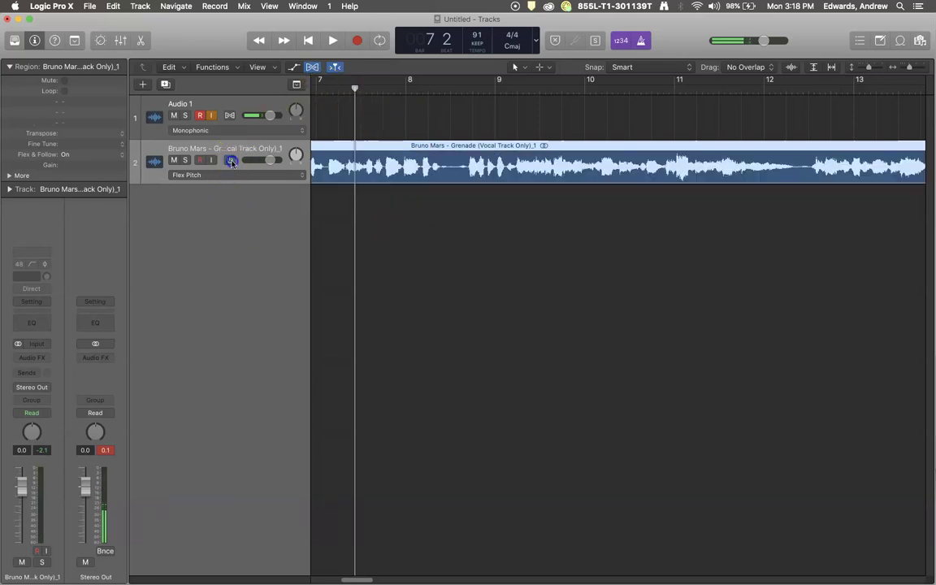
click(312, 68)
click(429, 142)
scroll(433, 141, left, 10)
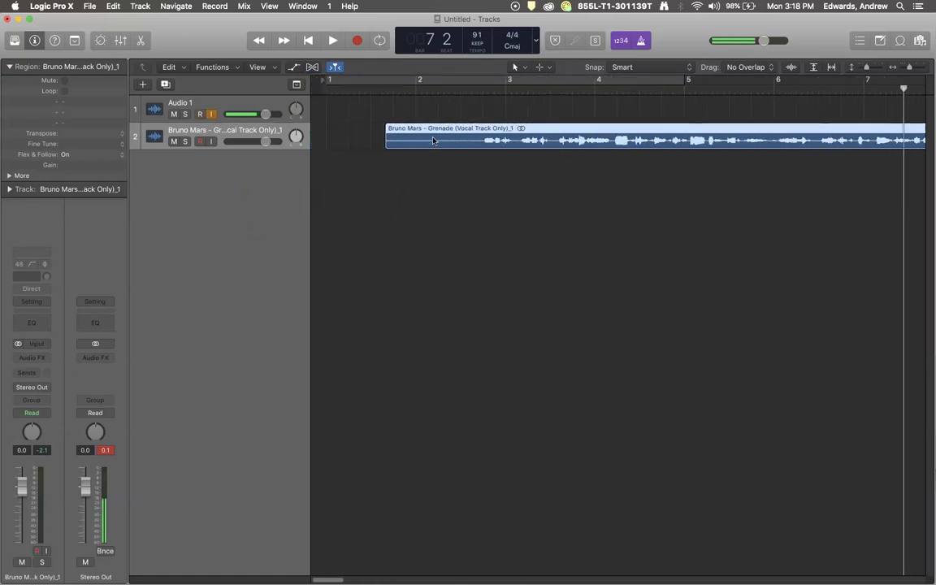
click(516, 140)
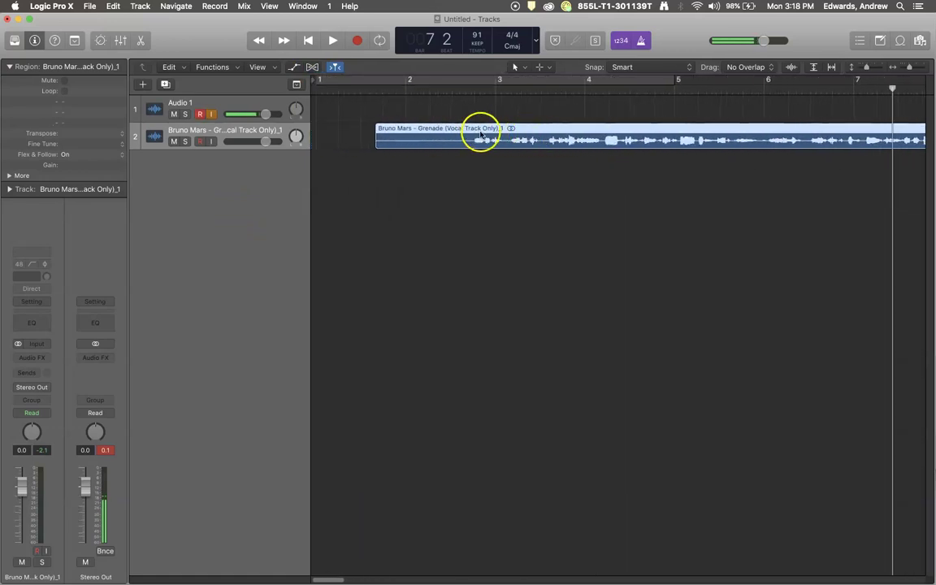
Briefly re-enable Flex Pitch on the vocal track, then switch it off and hide the Flex view.
click(316, 69)
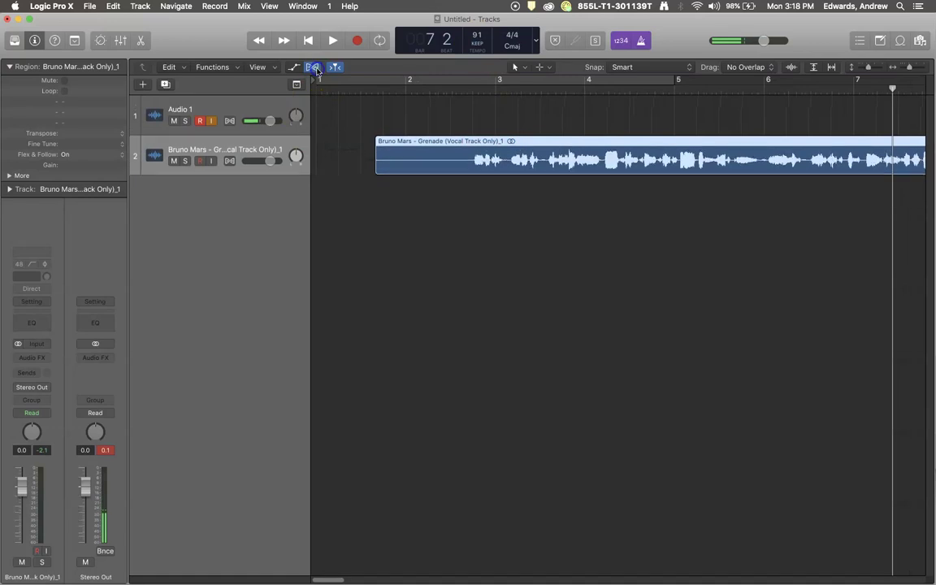
click(231, 160)
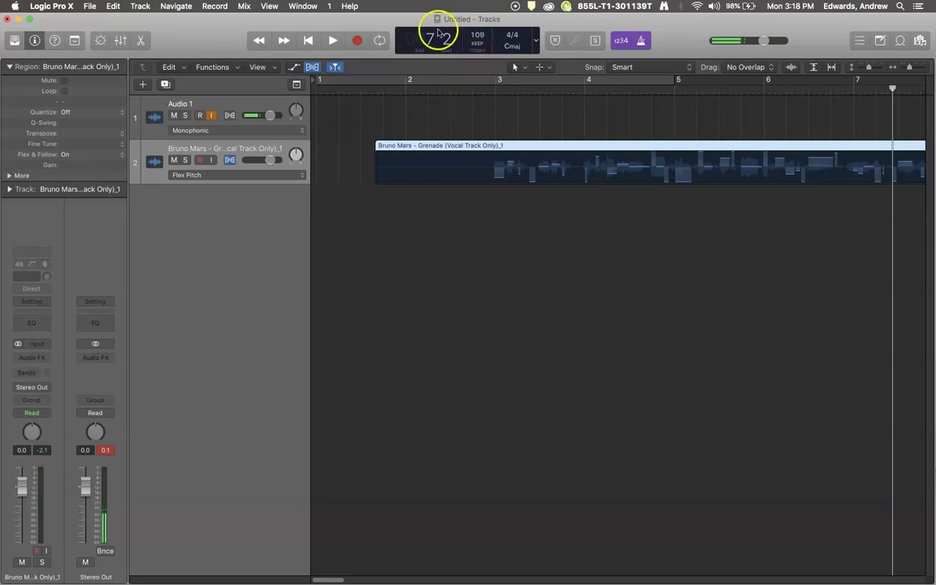
click(229, 159)
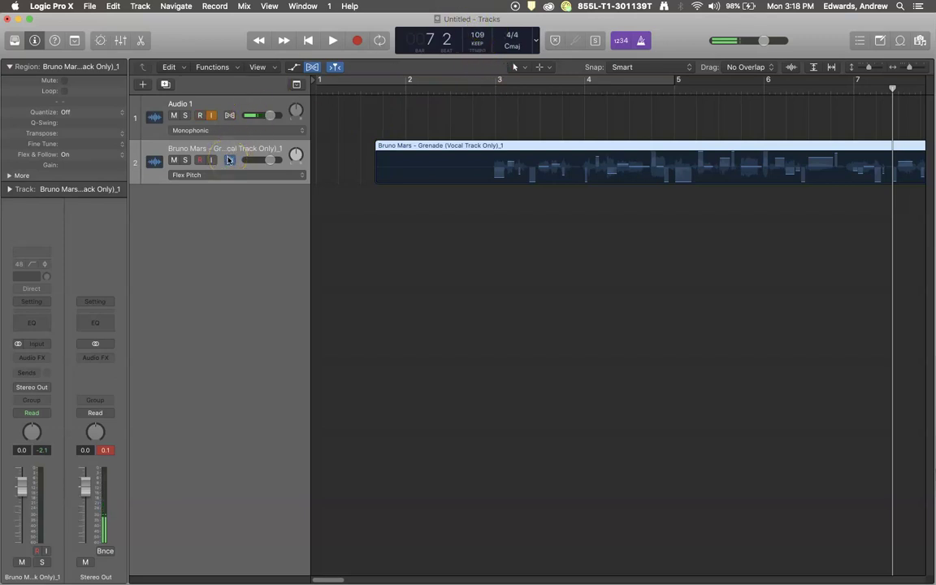
click(312, 67)
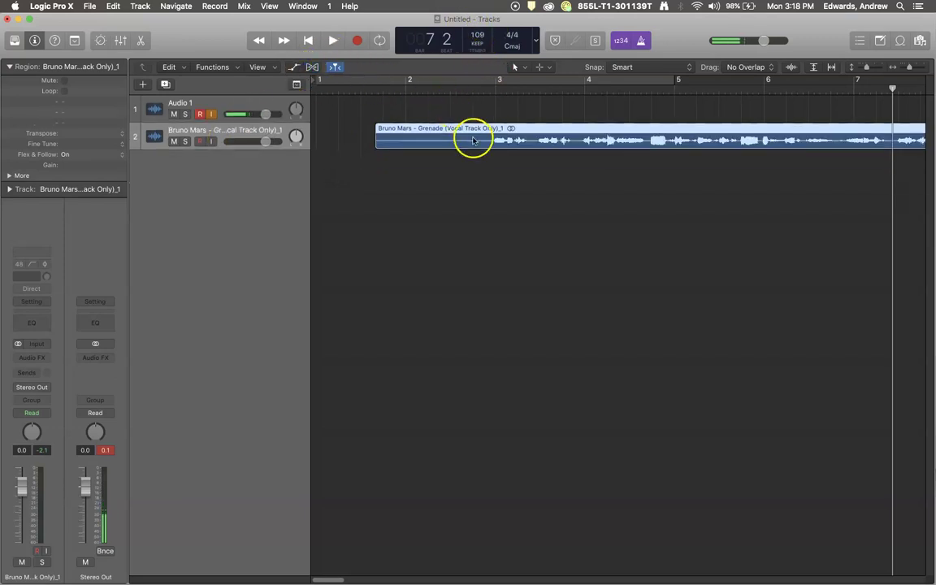